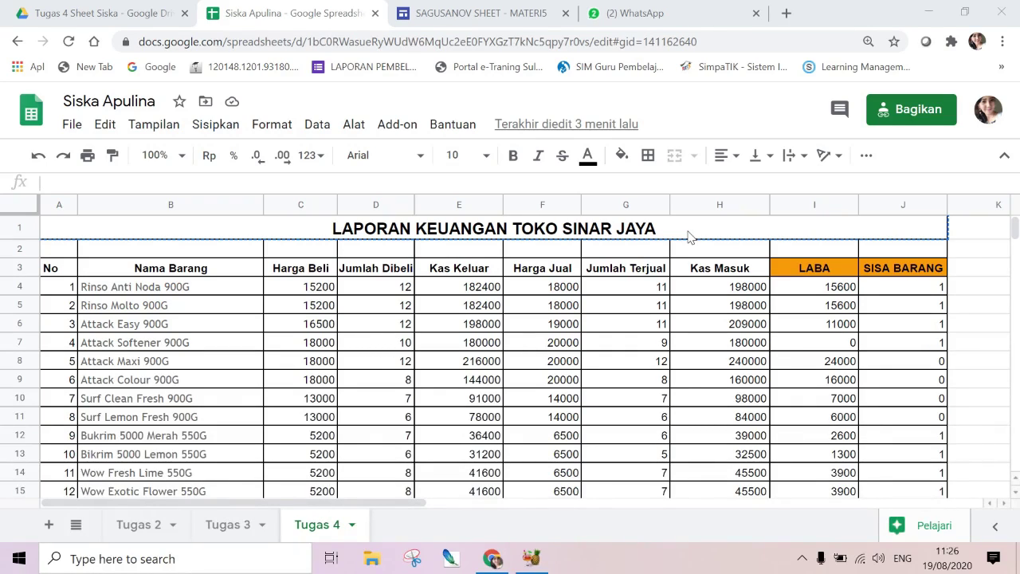
- Add a new sheet to the spreadsheet and rename it Tugas 5
{"action": "left_click", "coordinate": [48, 526]}
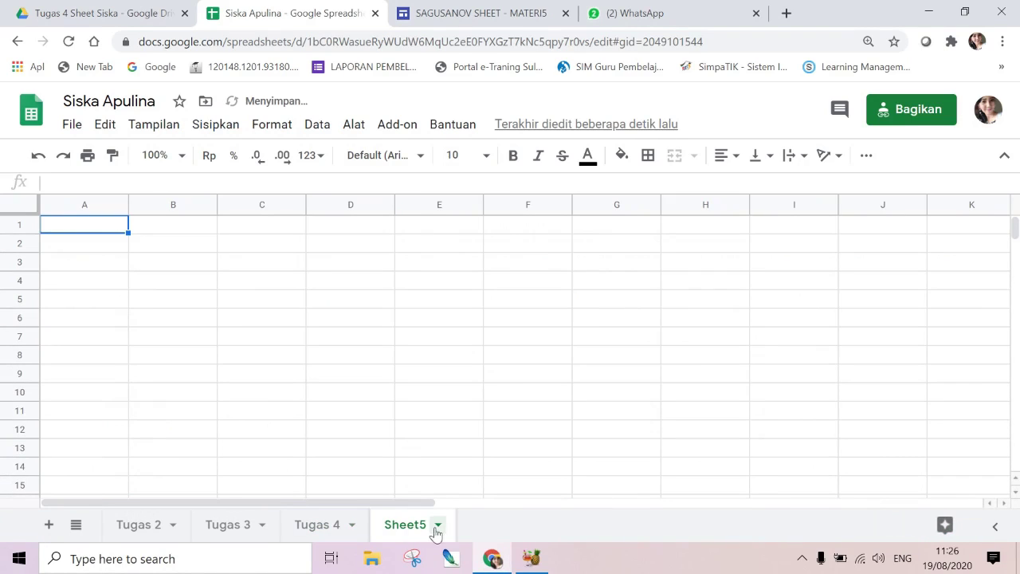
{"action": "left_click", "coordinate": [439, 526]}
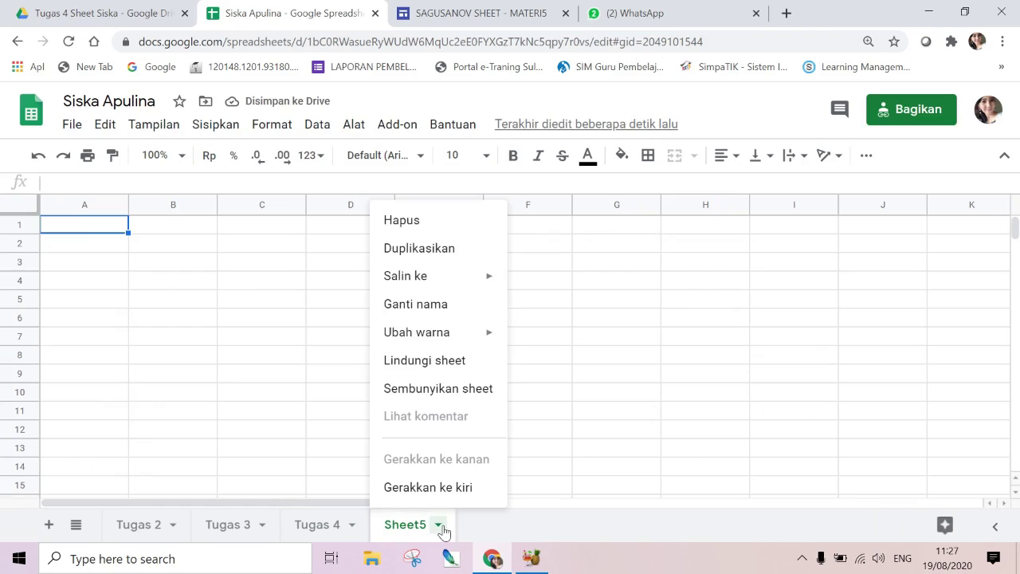
{"action": "left_click", "coordinate": [433, 303]}
{"action": "type", "text": "Tu"}
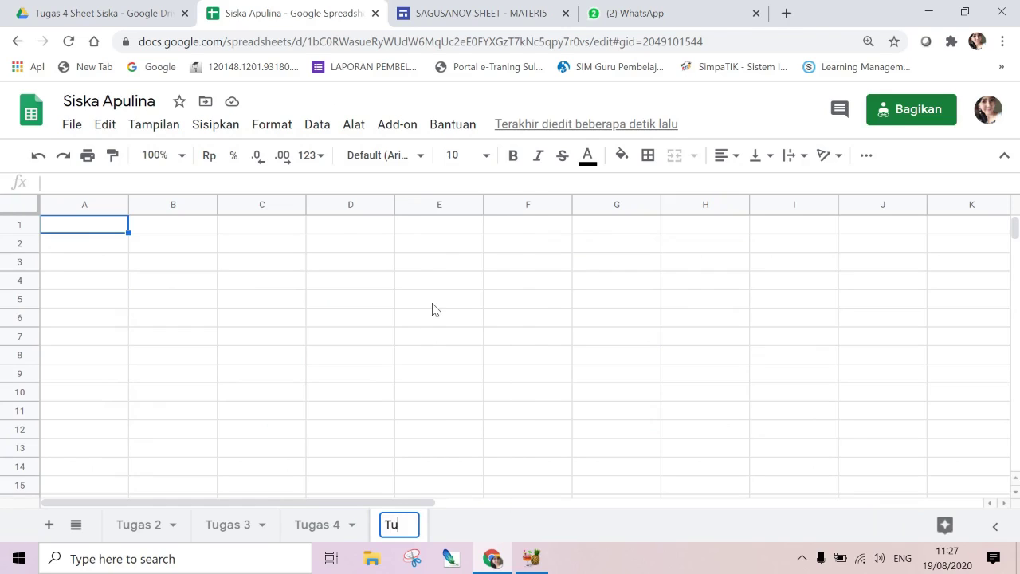
{"action": "type", "text": "gas 5"}
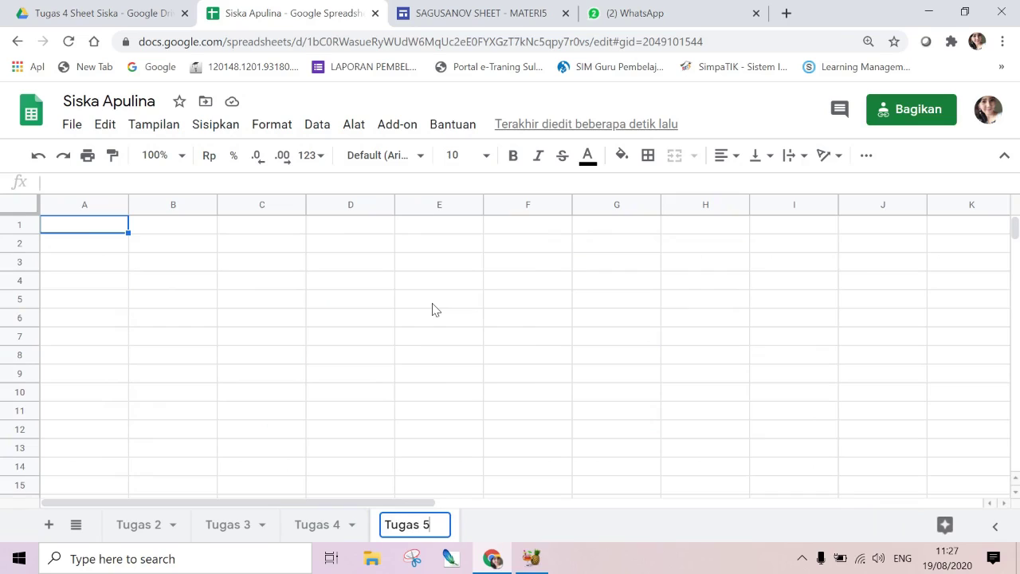
{"action": "left_click", "coordinate": [251, 306]}
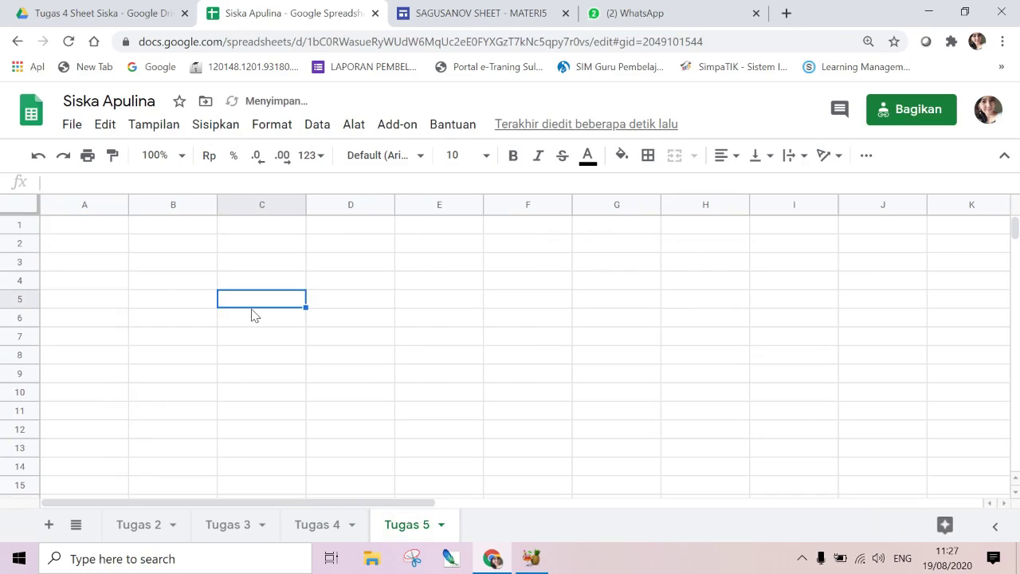
- Enter the row labels Kas Keluar, Kas Masuk and Laba in cells A2 to A4 of the Tugas 5 sheet
{"action": "left_click", "coordinate": [90, 227]}
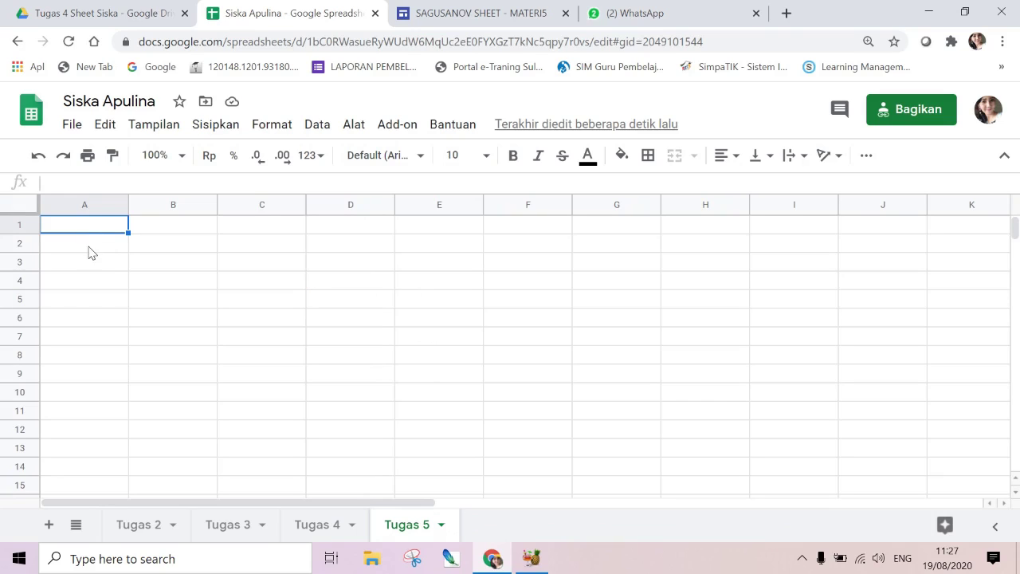
{"action": "left_click", "coordinate": [94, 247]}
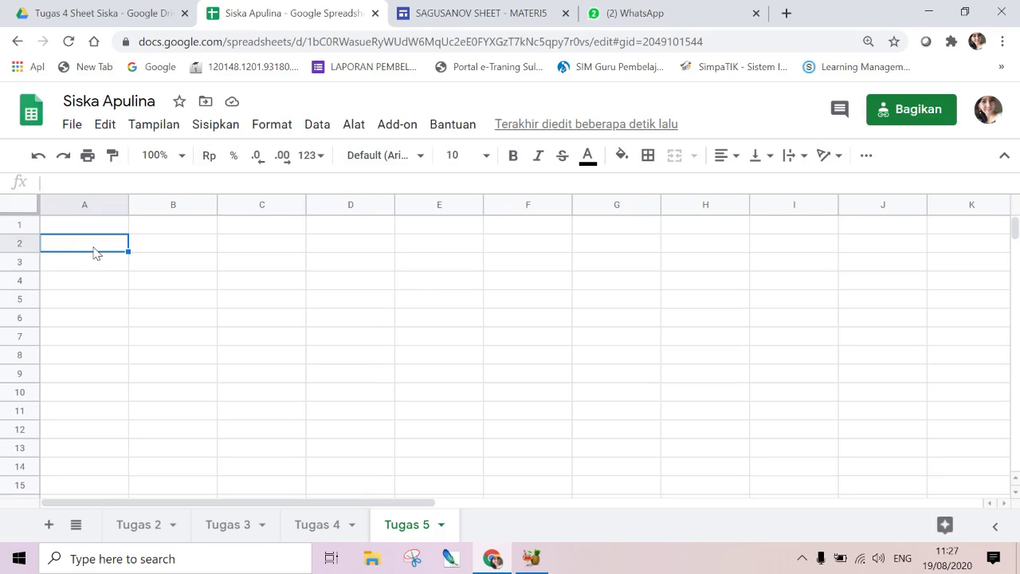
{"action": "type", "text": "Kas"}
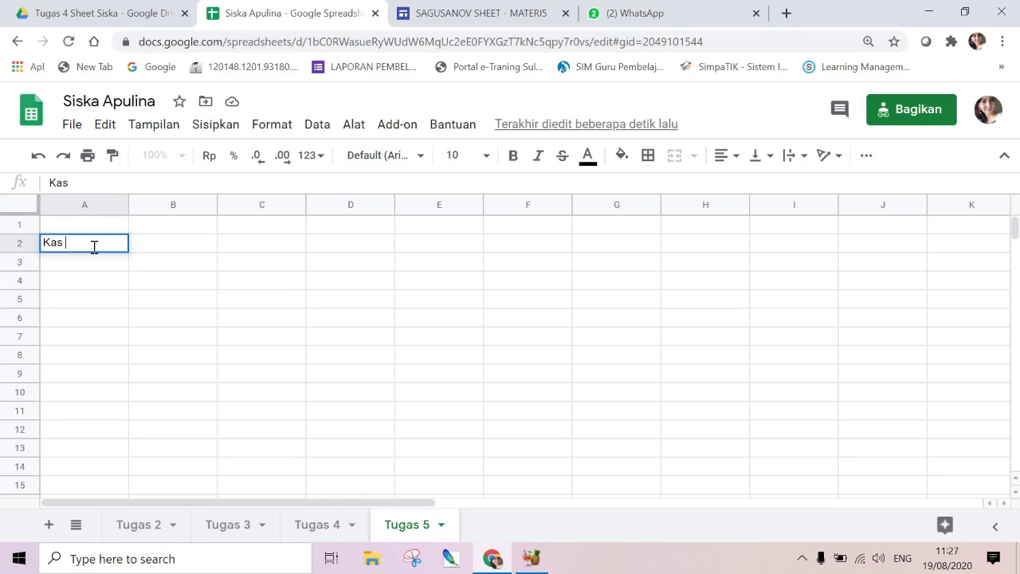
{"action": "type", "text": " Keluar"}
{"action": "left_click", "coordinate": [90, 266]}
{"action": "type", "text": "K"}
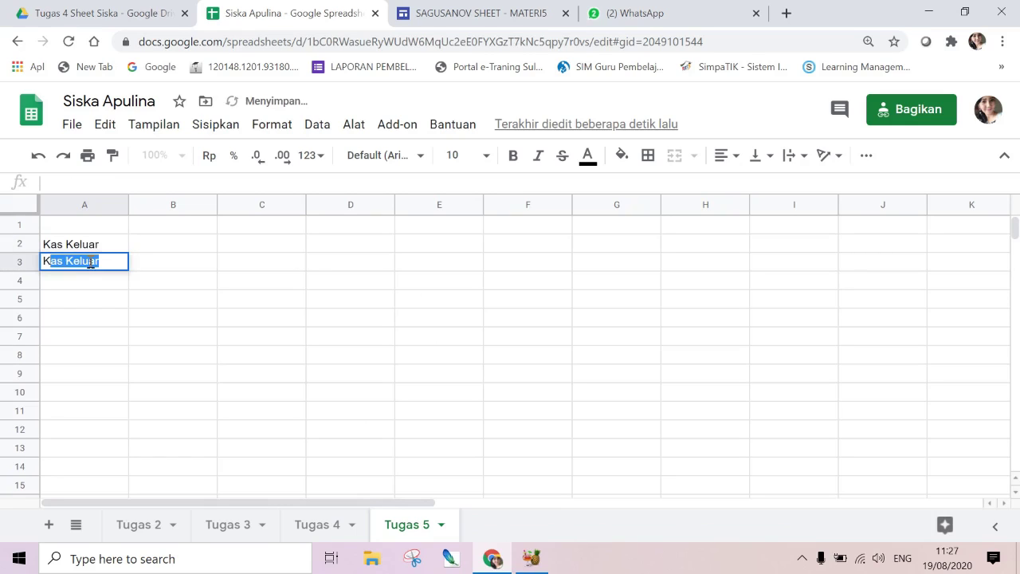
{"action": "type", "text": "as Masuk"}
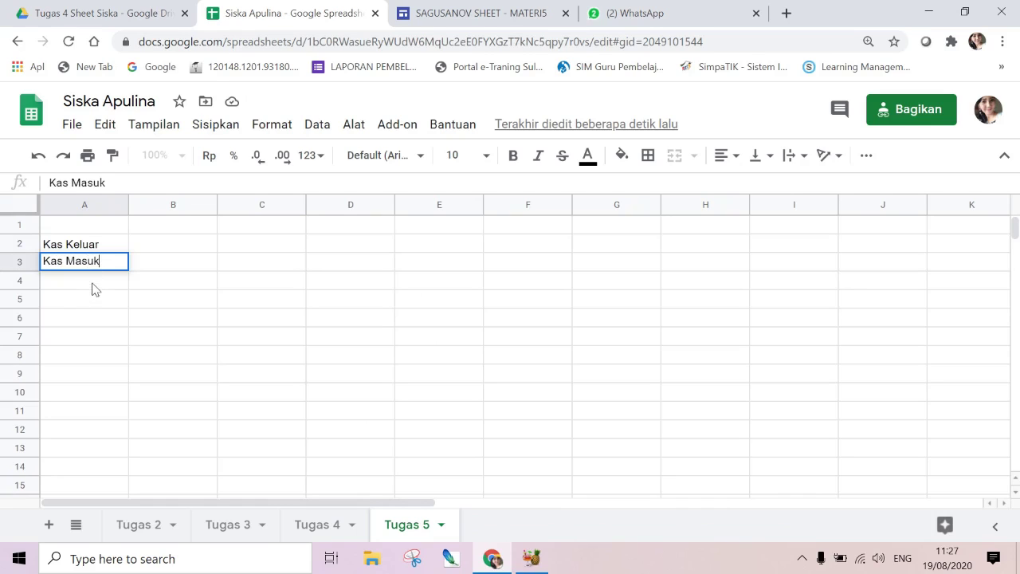
{"action": "left_click", "coordinate": [94, 285]}
{"action": "type", "text": "Laba"}
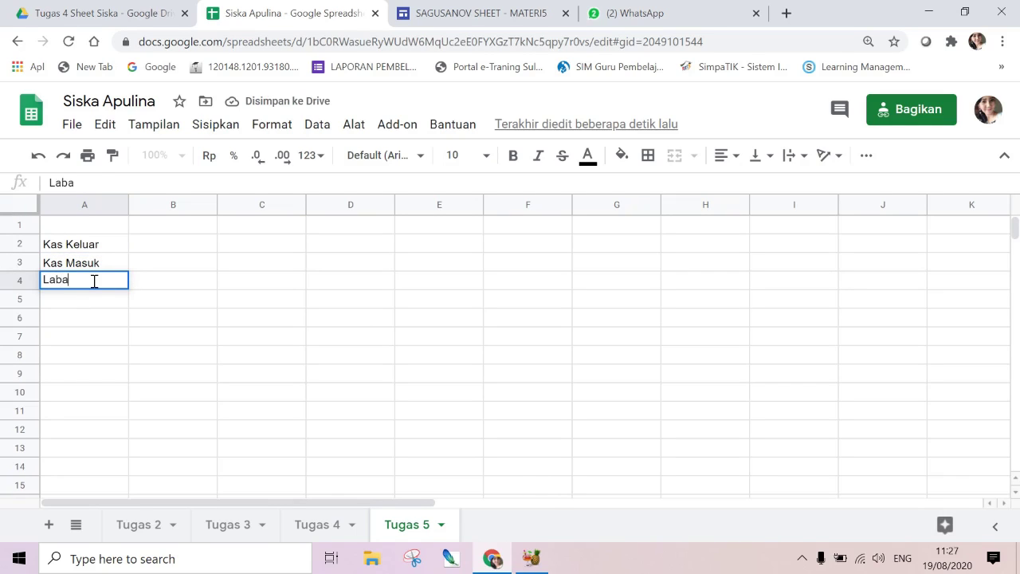
- Enter the title "Laporan Keuangan Toko Sinar Jaya" in cell A1 of the Tugas 5 sheet
{"action": "left_click", "coordinate": [76, 226]}
{"action": "left_click", "coordinate": [319, 535]}
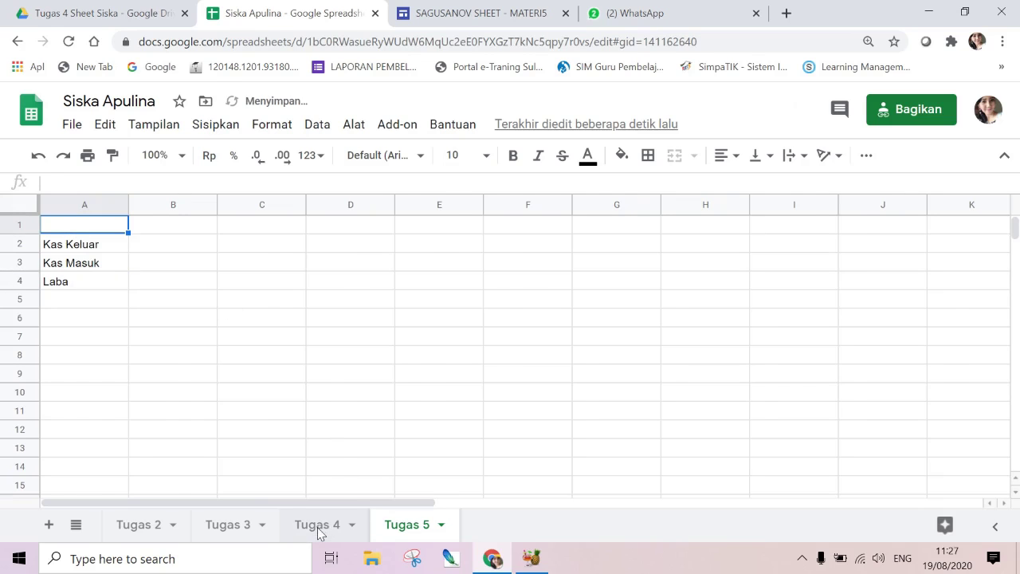
{"action": "left_click", "coordinate": [398, 532]}
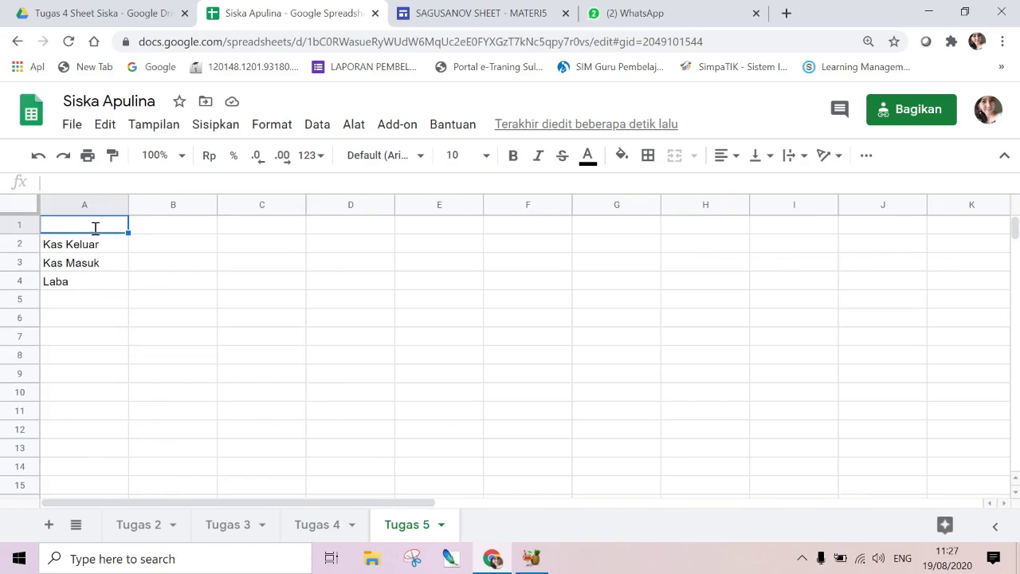
{"action": "type", "text": "Lapora"}
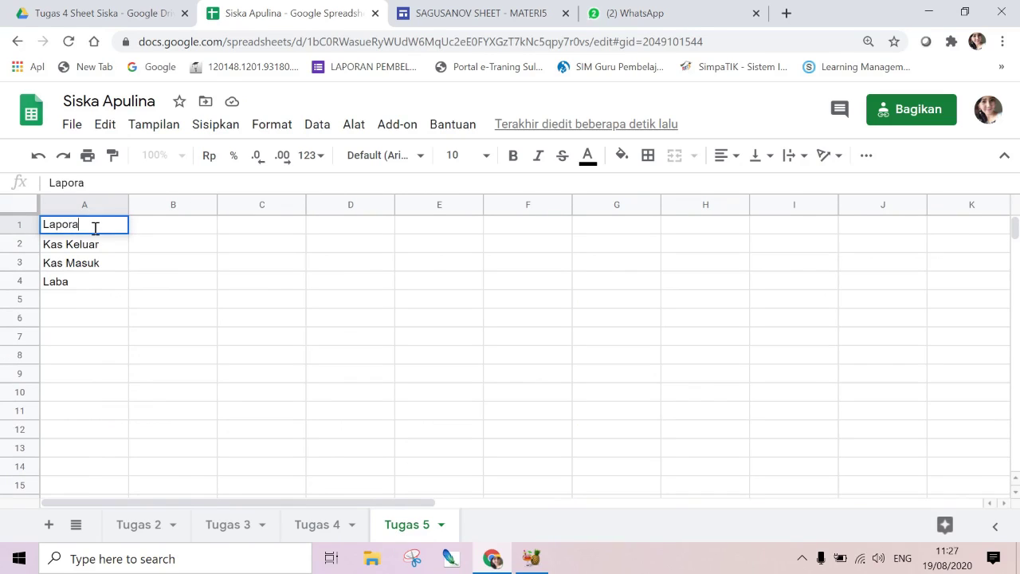
{"action": "type", "text": "n Keuanga"}
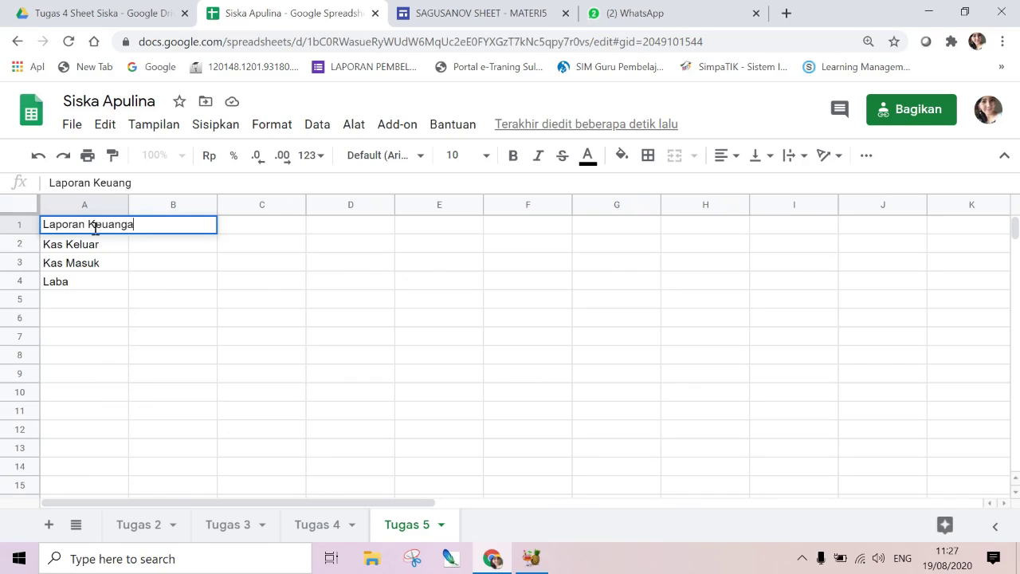
{"action": "type", "text": "n Toku"}
{"action": "key", "text": "BackSpace"}
{"action": "type", "text": "o "}
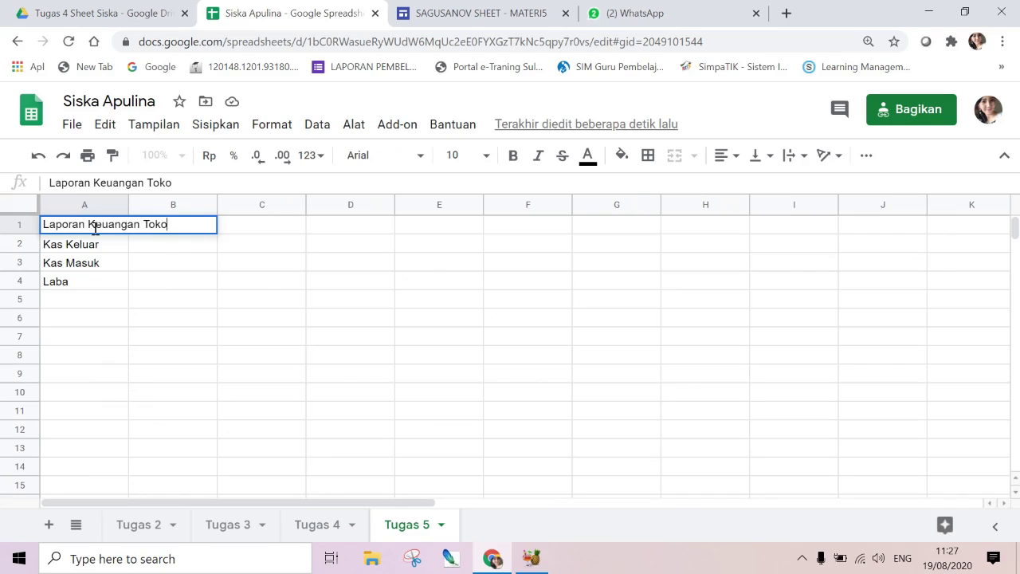
{"action": "type", "text": "Sinar Jaya"}
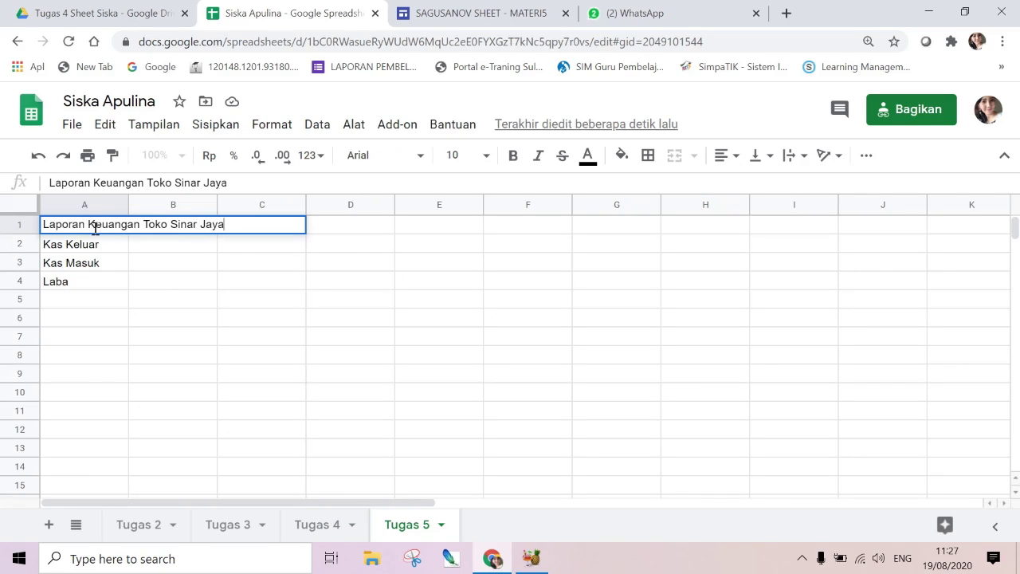
- Total the Kas Keluar column of the Tugas 4 sheet in cell B2 of Tugas 5 with =sum('Tugas 4'!E4:E84)
{"action": "left_click", "coordinate": [146, 252]}
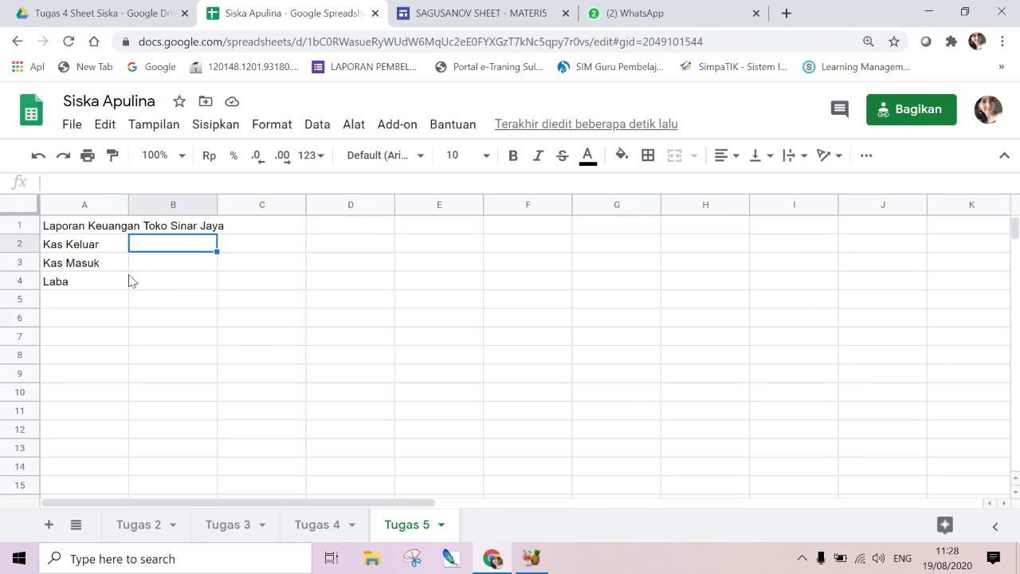
{"action": "left_click", "coordinate": [305, 531]}
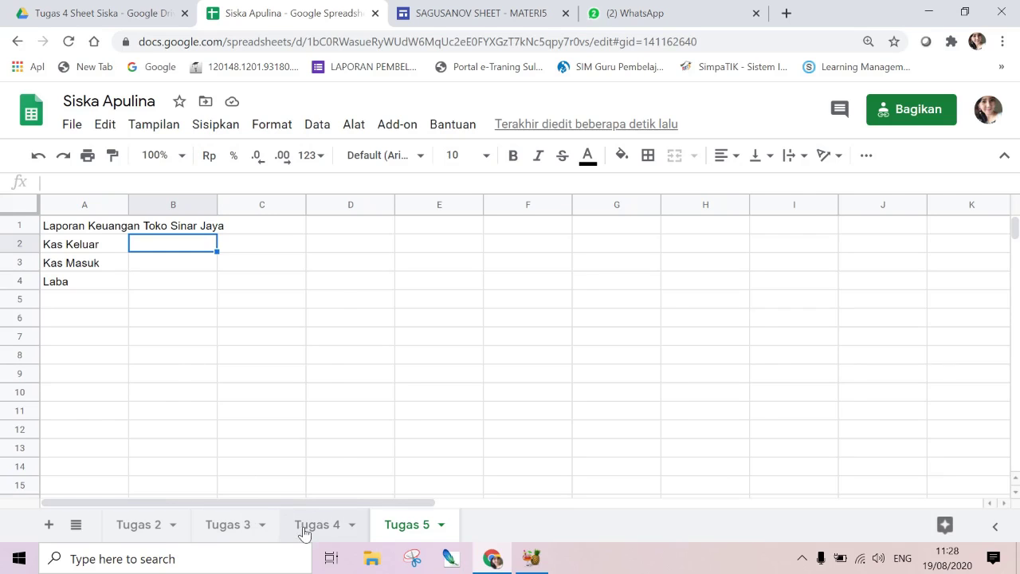
{"action": "left_click", "coordinate": [407, 524]}
{"action": "type", "text": "="}
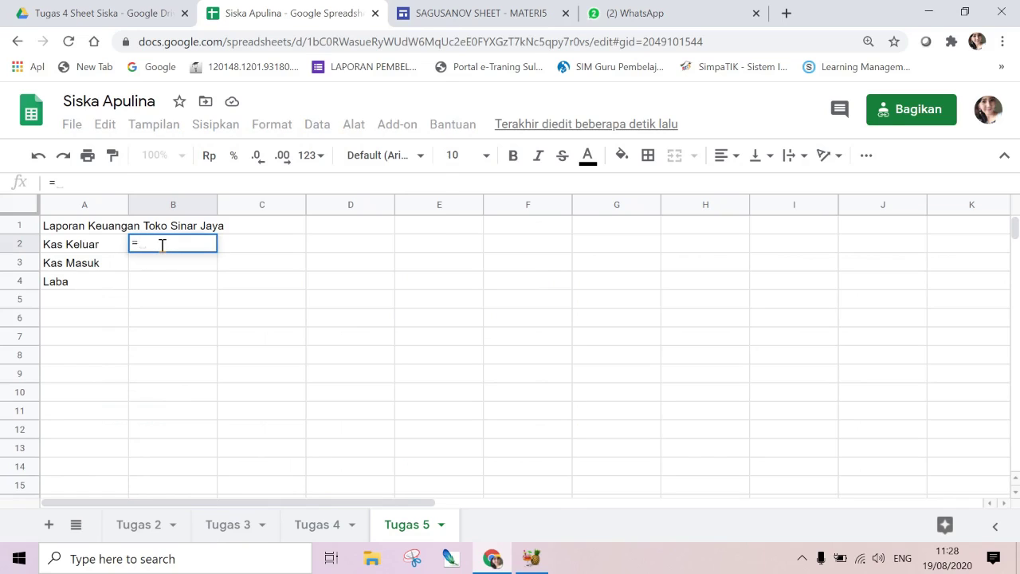
{"action": "type", "text": "sum"}
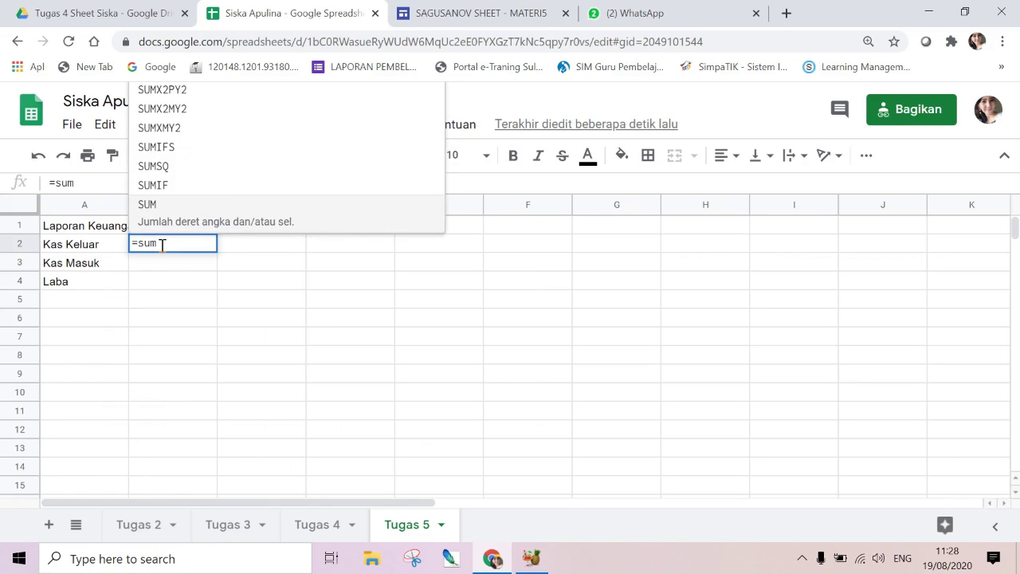
{"action": "type", "text": "("}
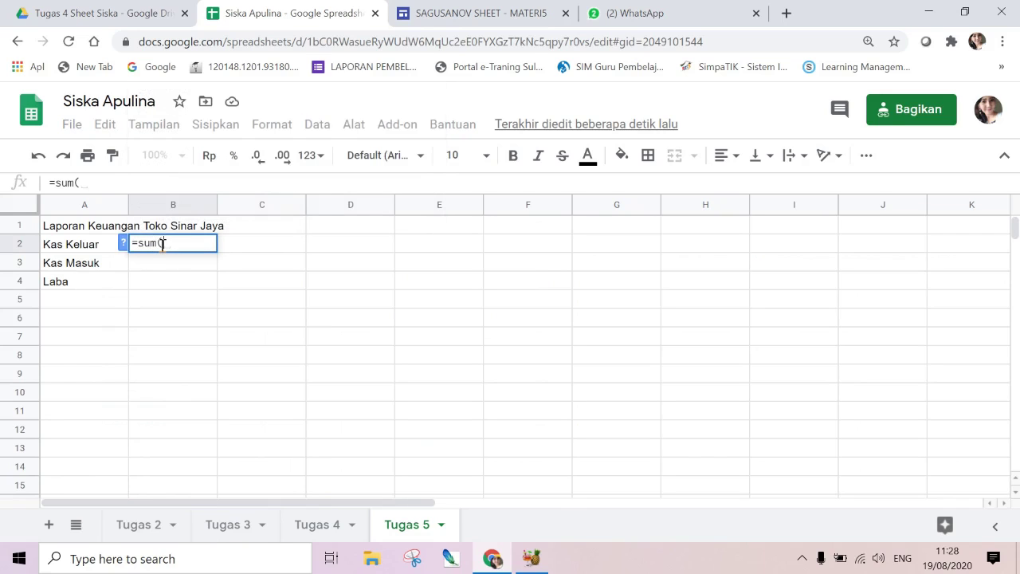
{"action": "left_click", "coordinate": [316, 525]}
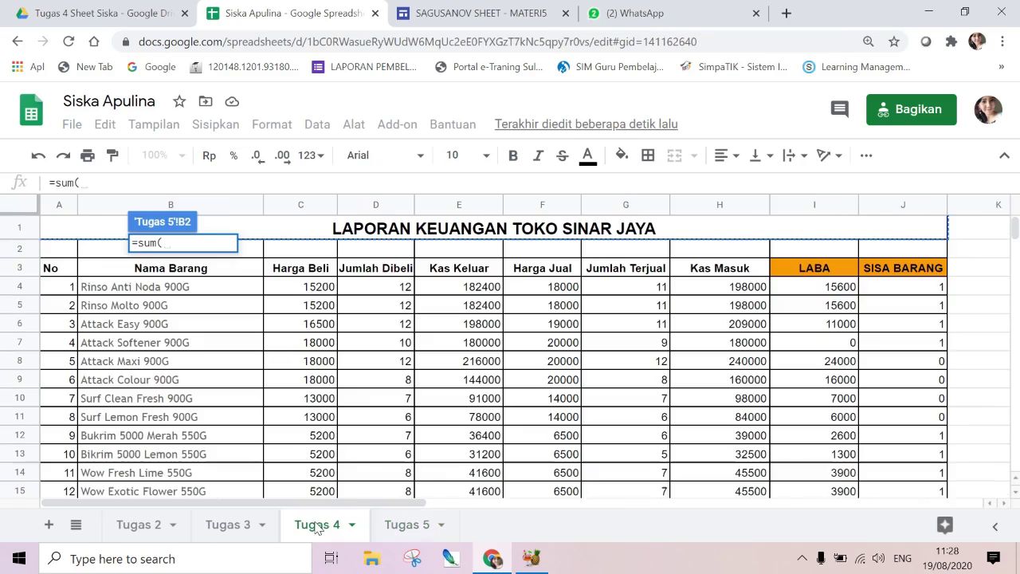
{"action": "left_click", "coordinate": [486, 292]}
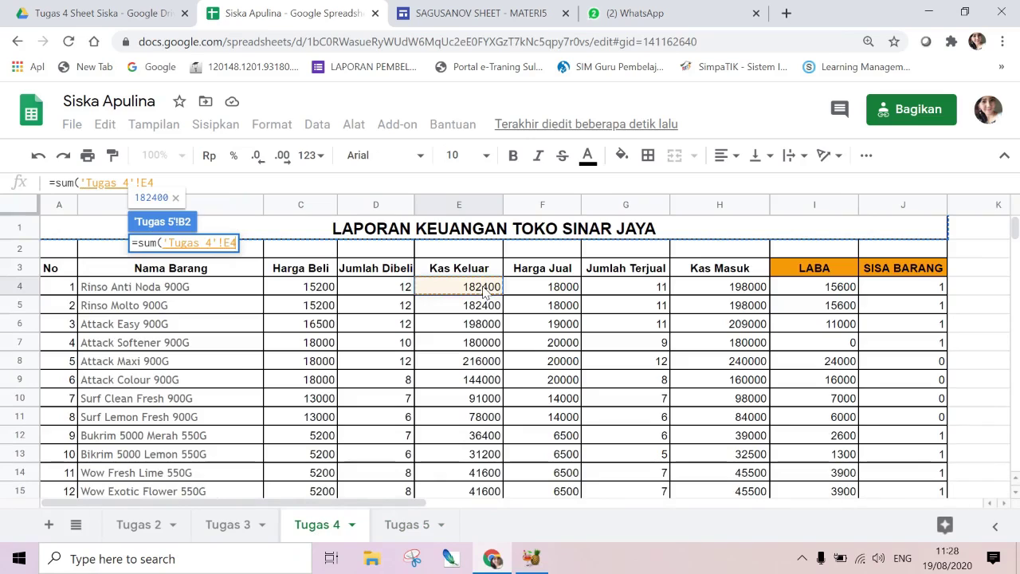
{"action": "key", "text": "shift+Down"}
{"action": "key", "text": "shift+Down"}
{"action": "key", "text": "shift+Down"}
{"action": "key", "text": "shift+Down"}
{"action": "key", "text": "shift+Down"}
{"action": "key", "text": "shift+Down"}
{"action": "key", "text": "shift+Down"}
{"action": "key", "text": "shift+Down"}
{"action": "key", "text": "shift+Down"}
{"action": "key", "text": "shift+Down"}
{"action": "key", "text": "shift+Down"}
{"action": "key", "text": "shift+Down"}
{"action": "key", "text": "shift+Down"}
{"action": "key", "text": "shift+Down"}
{"action": "key", "text": "shift+Down"}
{"action": "key", "text": "shift+Down"}
{"action": "key", "text": "shift+Down"}
{"action": "key", "text": "shift+Down"}
{"action": "key", "text": "shift+Down"}
{"action": "key", "text": "shift+Down"}
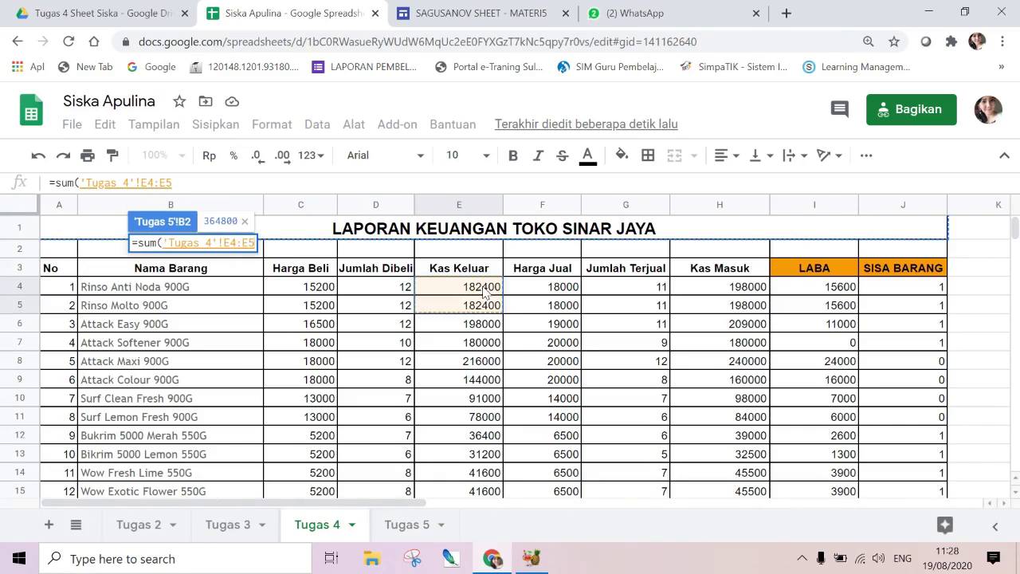
{"action": "key", "text": "shift+Down"}
{"action": "key", "text": "shift+Down"}
{"action": "key", "text": "shift+Down"}
{"action": "key", "text": "shift+Down"}
{"action": "key", "text": "shift+Down"}
{"action": "key", "text": "shift+Down"}
{"action": "key", "text": "shift+Down"}
{"action": "key", "text": "shift+Down"}
{"action": "key", "text": "shift+Down"}
{"action": "key", "text": "shift+Down"}
{"action": "key", "text": "shift+Down"}
{"action": "key", "text": "shift+Down"}
{"action": "key", "text": "shift+Down"}
{"action": "key", "text": "shift+Down"}
{"action": "key", "text": "shift+Down"}
{"action": "key", "text": "shift+Down"}
{"action": "key", "text": "shift+Down"}
{"action": "key", "text": "shift+Down"}
{"action": "key", "text": "shift+Down"}
{"action": "key", "text": "shift+Down"}
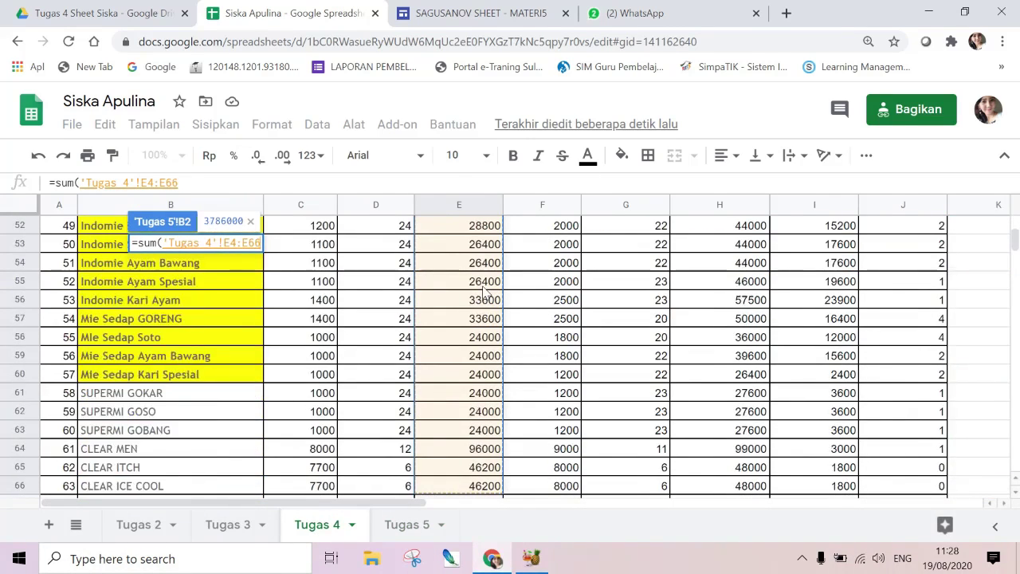
{"action": "key", "text": "shift+Up"}
{"action": "key", "text": "shift+Up"}
{"action": "key", "text": "shift+Up"}
{"action": "key", "text": "shift+Up"}
{"action": "key", "text": "shift+Up"}
{"action": "key", "text": "shift+Up"}
{"action": "key", "text": "shift+Up"}
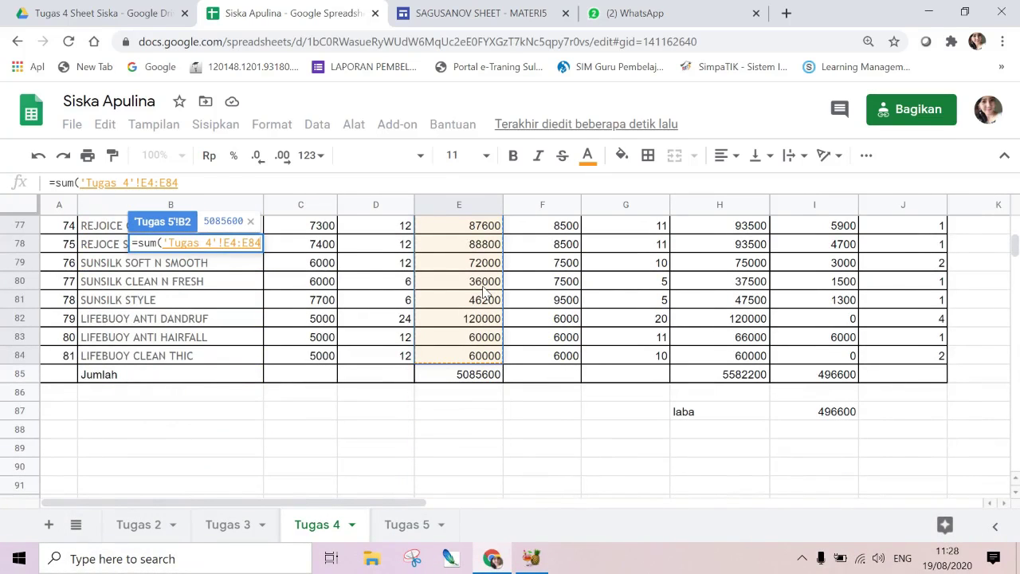
{"action": "type", "text": ")"}
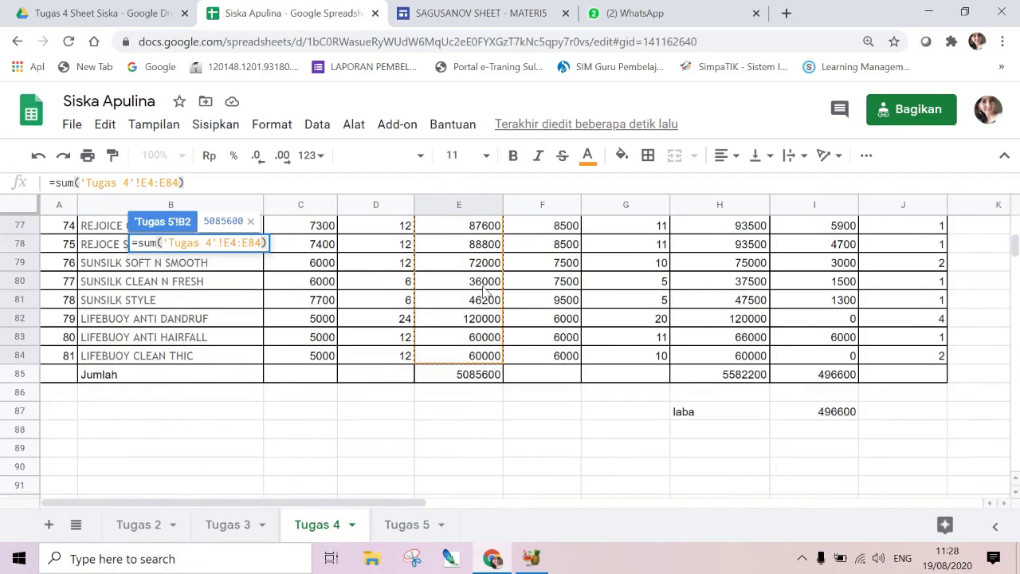
{"action": "key", "text": "Return"}
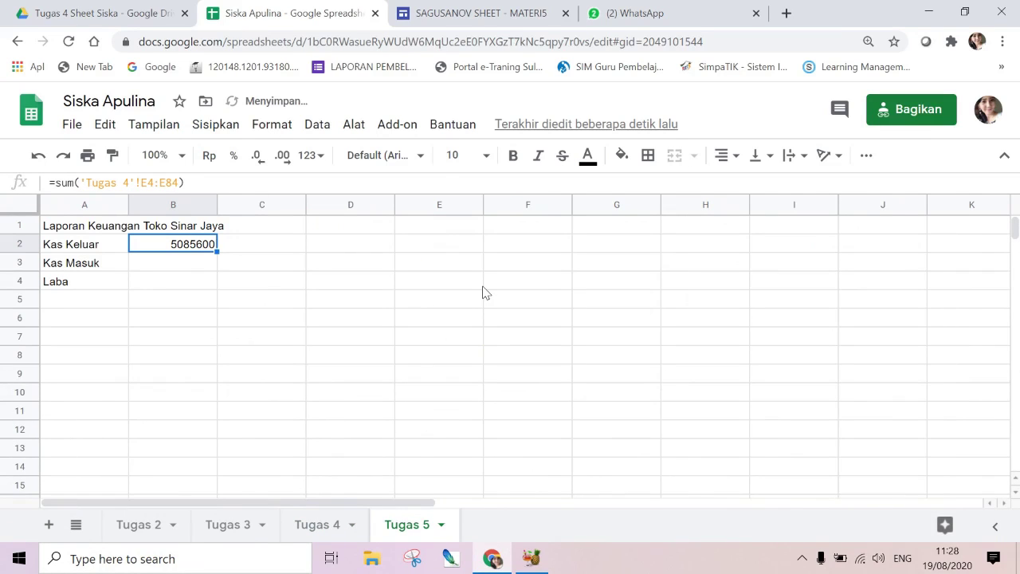
- Total the Kas Masuk column of the Tugas 4 sheet in cell B3 of Tugas 5 with =sum('Tugas 4'!H4:H84)
{"action": "left_click", "coordinate": [192, 266]}
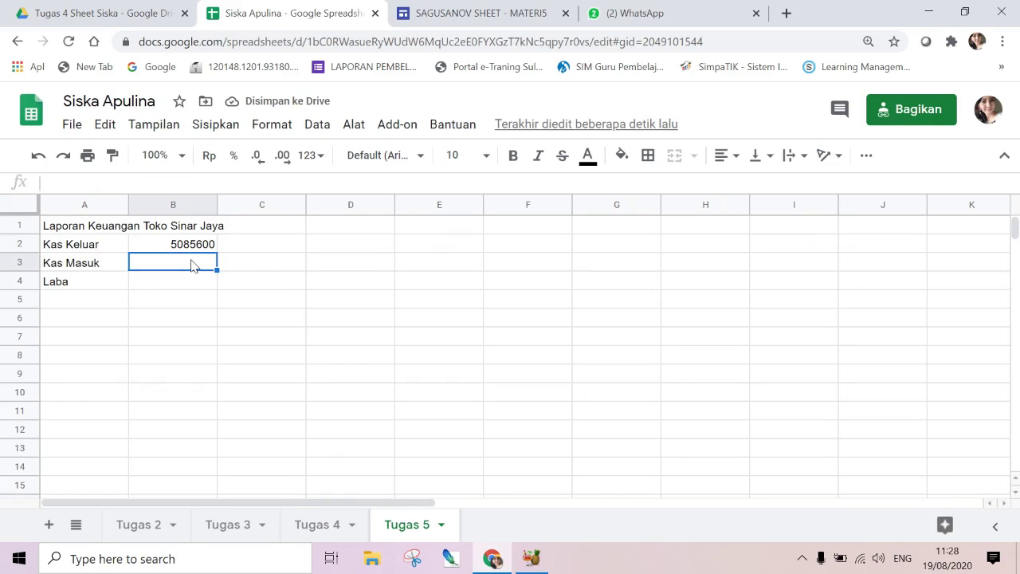
{"action": "type", "text": "="}
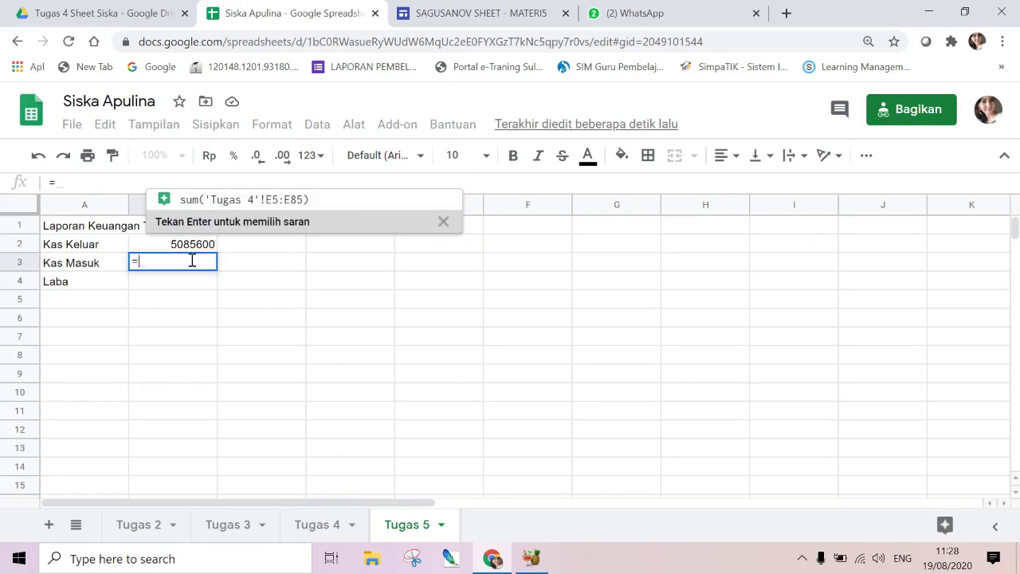
{"action": "type", "text": "sum("}
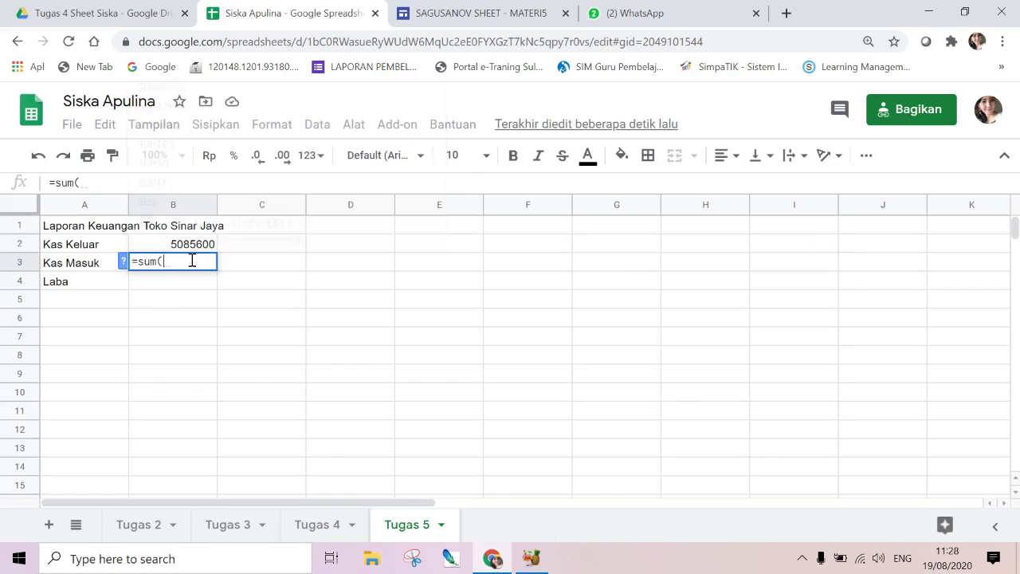
{"action": "left_click", "coordinate": [314, 526]}
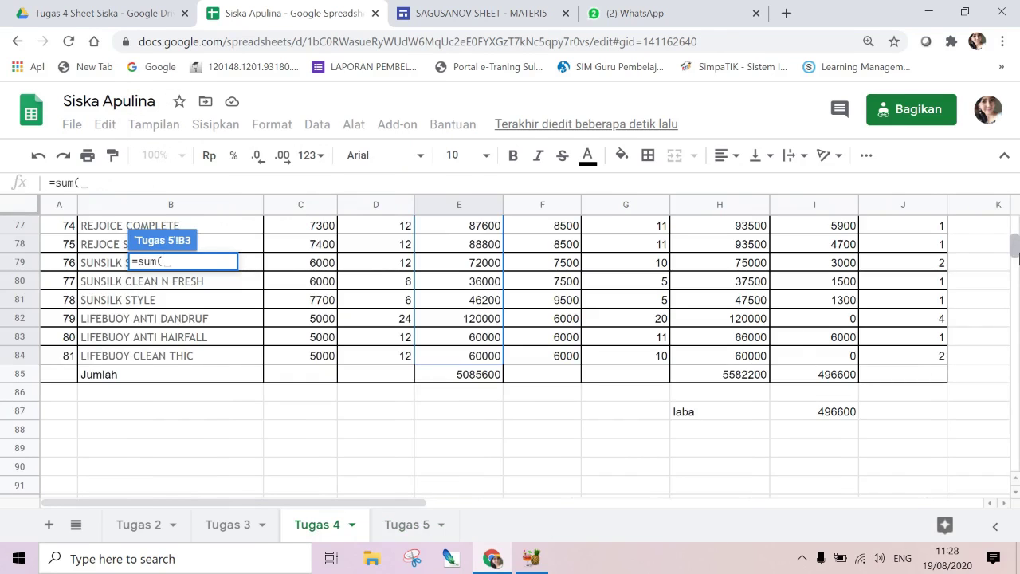
{"action": "left_click_drag", "start_coordinate": [1016, 252], "coordinate": [1016, 227]}
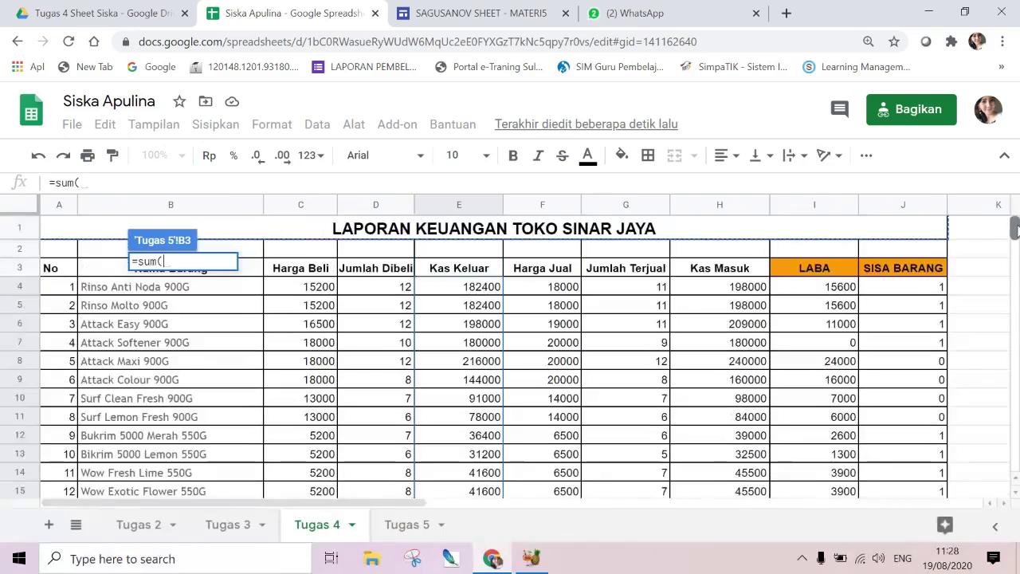
{"action": "left_click", "coordinate": [729, 290]}
{"action": "key", "text": "shift+Down"}
{"action": "key", "text": "shift+Down"}
{"action": "key", "text": "shift+Down"}
{"action": "key", "text": "shift+Down"}
{"action": "key", "text": "shift+Down"}
{"action": "key", "text": "shift+Down"}
{"action": "key", "text": "shift+Down"}
{"action": "key", "text": "shift+Down"}
{"action": "key", "text": "shift+Down"}
{"action": "key", "text": "shift+Down"}
{"action": "key", "text": "shift+Down"}
{"action": "key", "text": "shift+Down"}
{"action": "key", "text": "shift+Down"}
{"action": "key", "text": "shift+Down"}
{"action": "key", "text": "shift+Down"}
{"action": "key", "text": "shift+Down"}
{"action": "key", "text": "shift+Down"}
{"action": "key", "text": "shift+Down"}
{"action": "key", "text": "shift+Down"}
{"action": "key", "text": "shift+Down"}
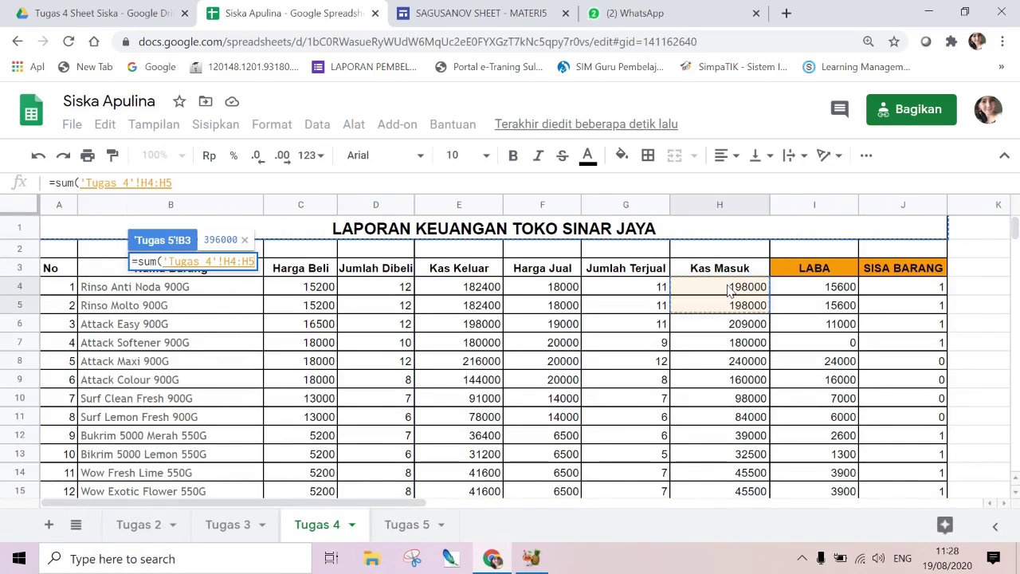
{"action": "key", "text": "shift+Down"}
{"action": "key", "text": "shift+Down"}
{"action": "key", "text": "shift+Down"}
{"action": "key", "text": "shift+Down"}
{"action": "key", "text": "shift+Down"}
{"action": "key", "text": "shift+Down"}
{"action": "key", "text": "shift+Down"}
{"action": "key", "text": "shift+Down"}
{"action": "key", "text": "shift+Down"}
{"action": "key", "text": "shift+Down"}
{"action": "key", "text": "shift+Down"}
{"action": "key", "text": "shift+Down"}
{"action": "key", "text": "shift+Down"}
{"action": "key", "text": "shift+Down"}
{"action": "key", "text": "shift+Down"}
{"action": "key", "text": "shift+Down"}
{"action": "key", "text": "shift+Down"}
{"action": "key", "text": "shift+Down"}
{"action": "key", "text": "shift+Down"}
{"action": "key", "text": "shift+Down"}
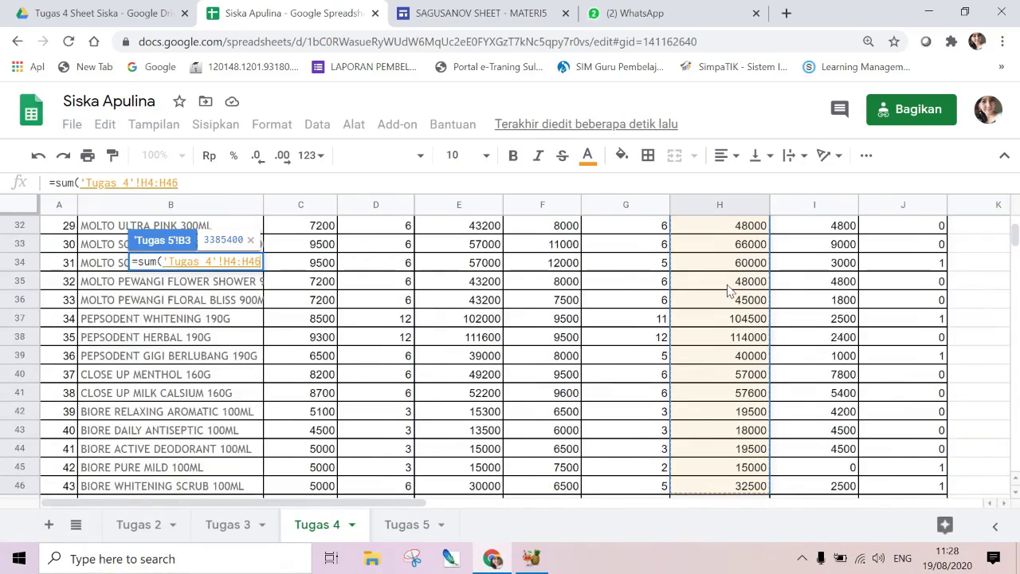
{"action": "key", "text": "shift+Down"}
{"action": "key", "text": "shift+Down"}
{"action": "key", "text": "shift+Down"}
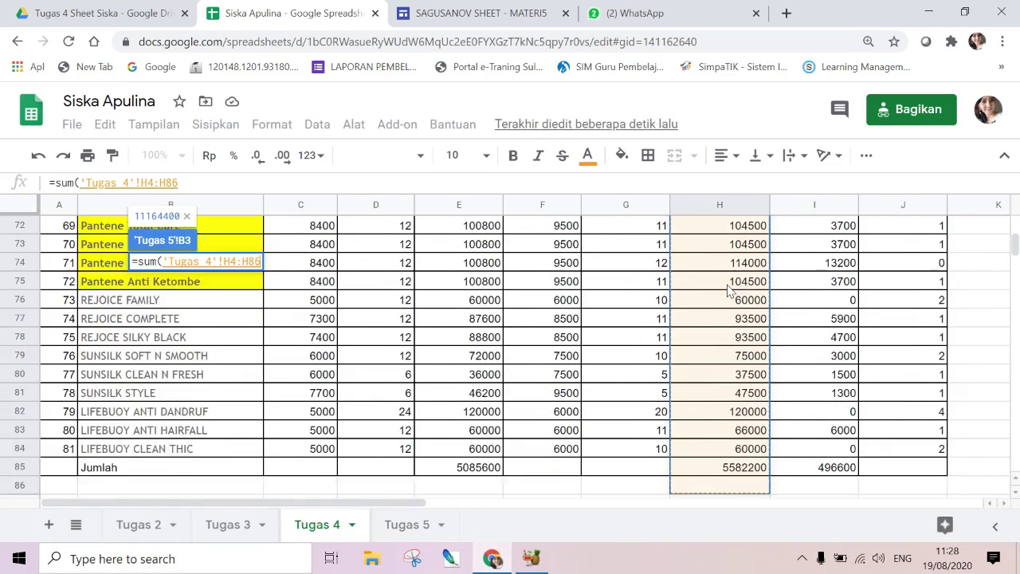
{"action": "key", "text": "shift+Up"}
{"action": "key", "text": "shift+Up"}
{"action": "key", "text": "shift+Up"}
{"action": "key", "text": "shift+Up"}
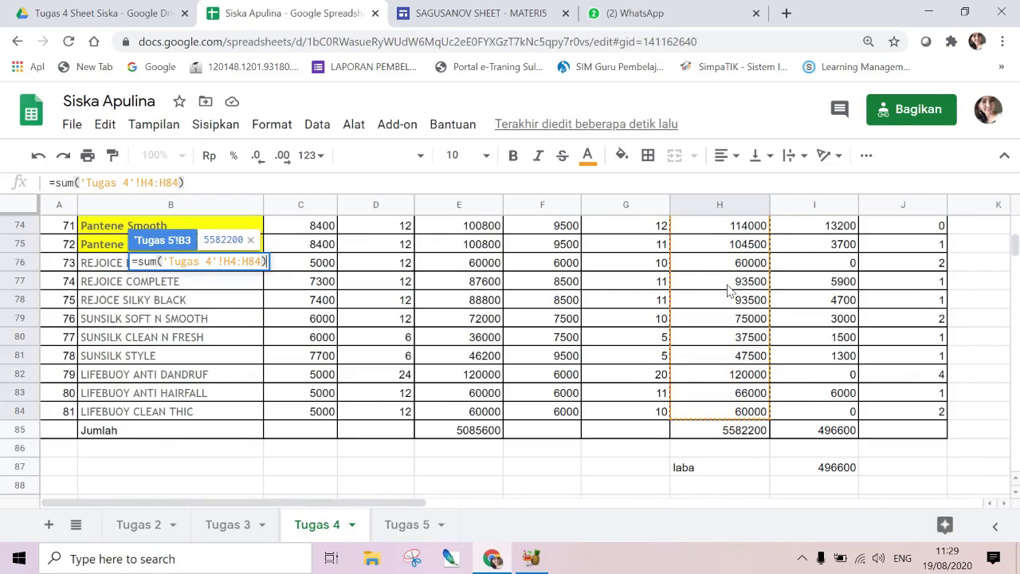
{"action": "key", "text": "Return"}
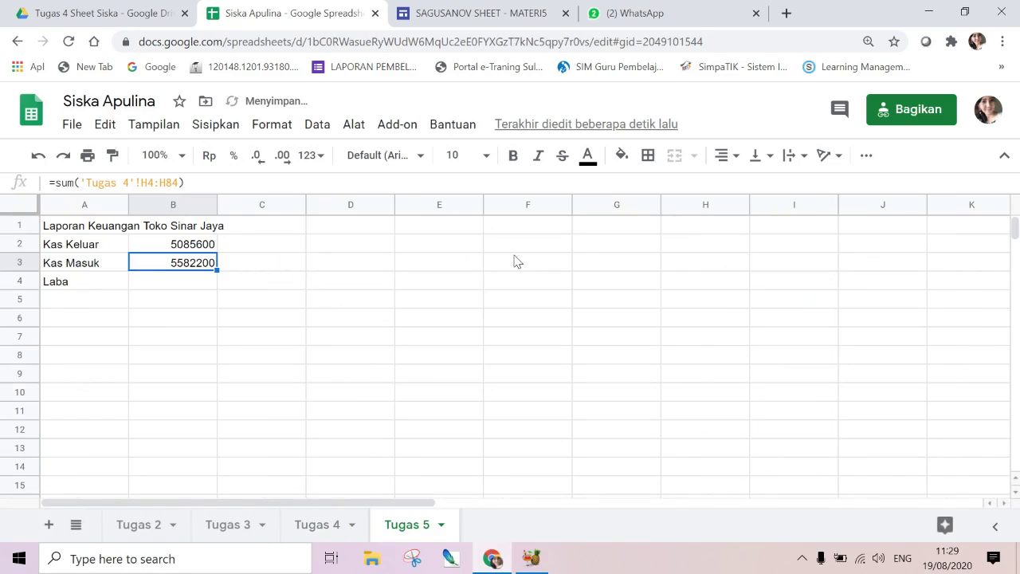
- Total the LABA column of the Tugas 4 sheet in cell B4 of Tugas 5 with =sum('Tugas 4'!I4:I84)
{"action": "left_click", "coordinate": [176, 283]}
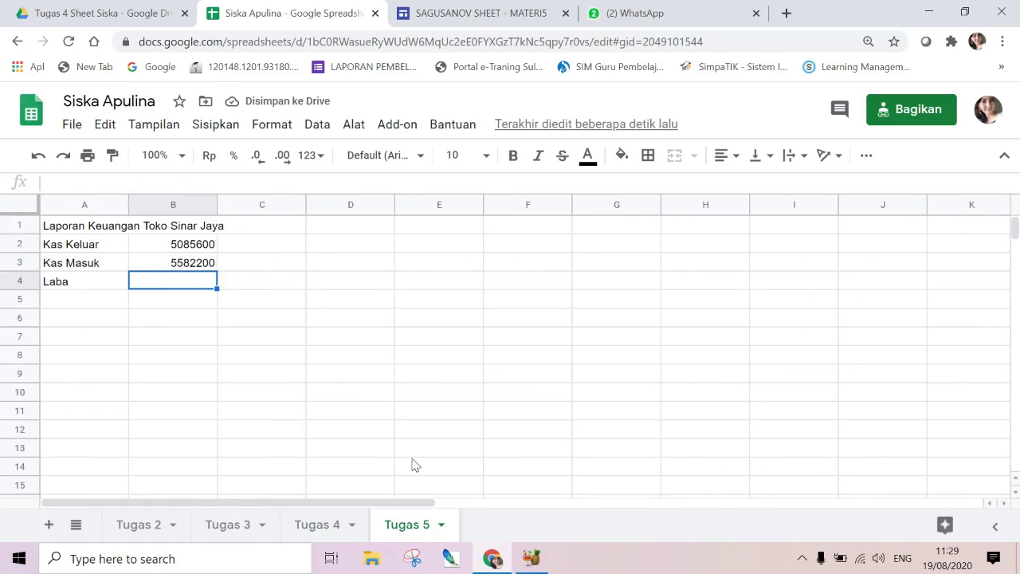
{"action": "left_click", "coordinate": [323, 528]}
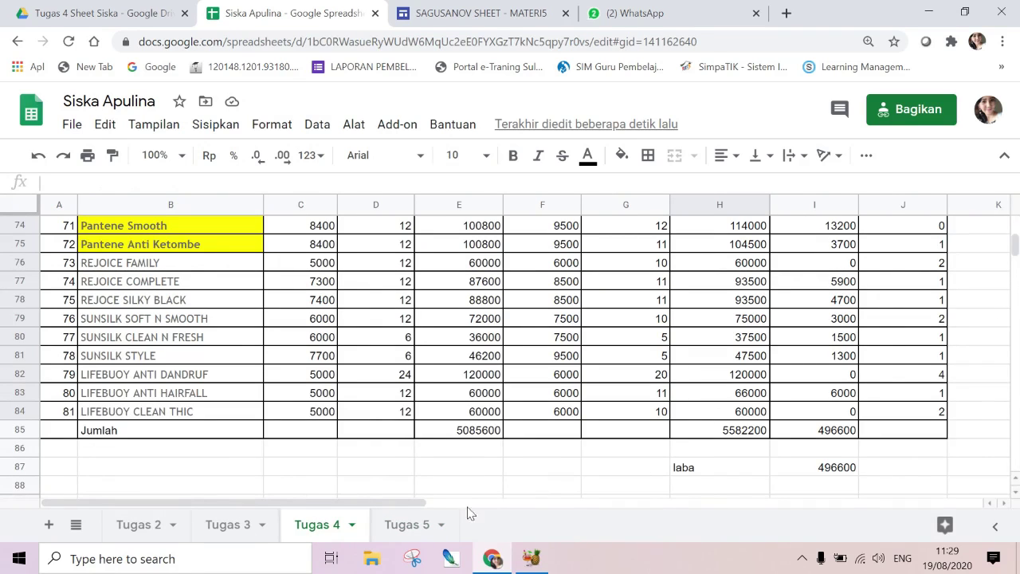
{"action": "left_click", "coordinate": [404, 533]}
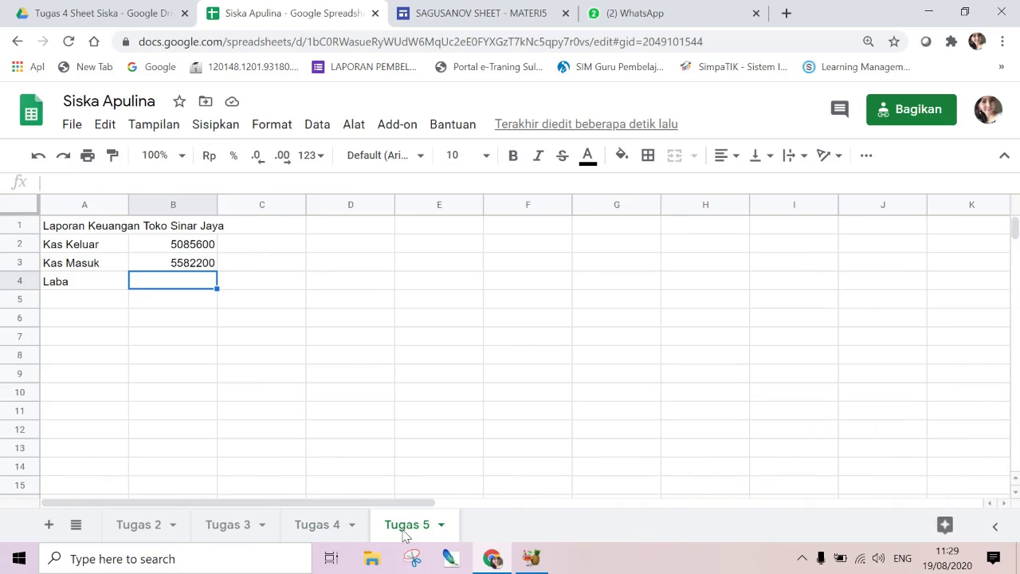
{"action": "type", "text": "=sum"}
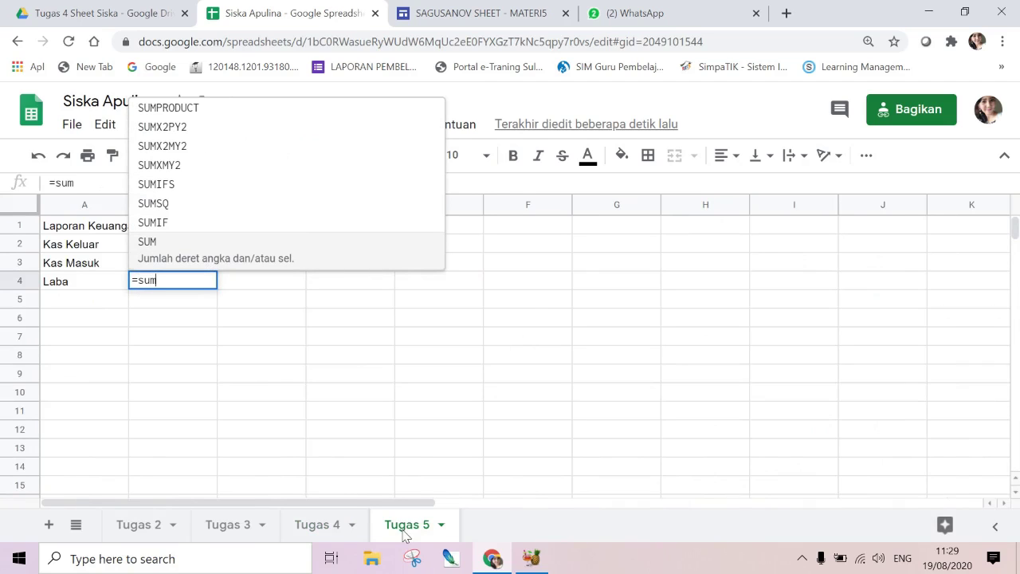
{"action": "type", "text": "("}
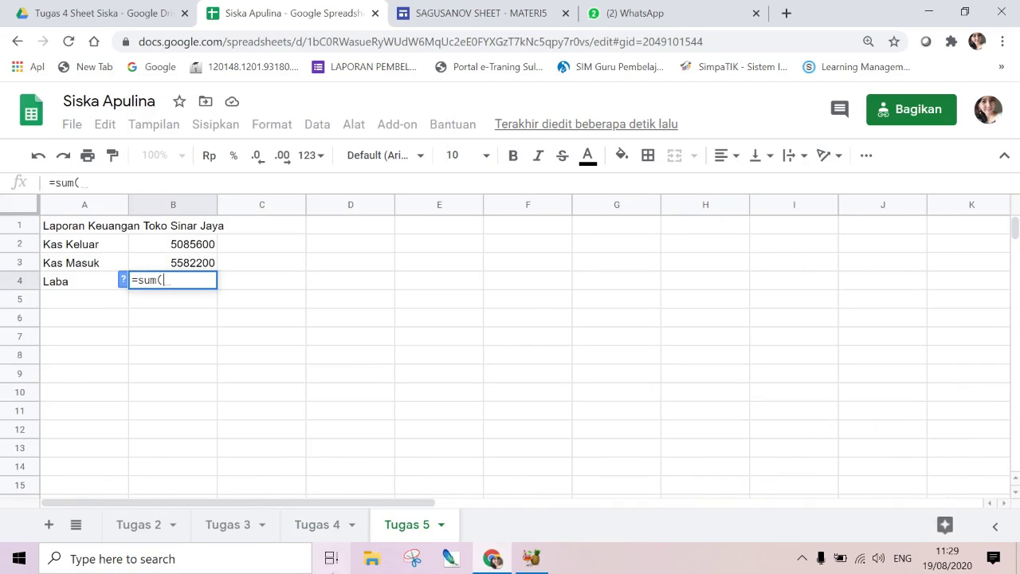
{"action": "left_click", "coordinate": [320, 533]}
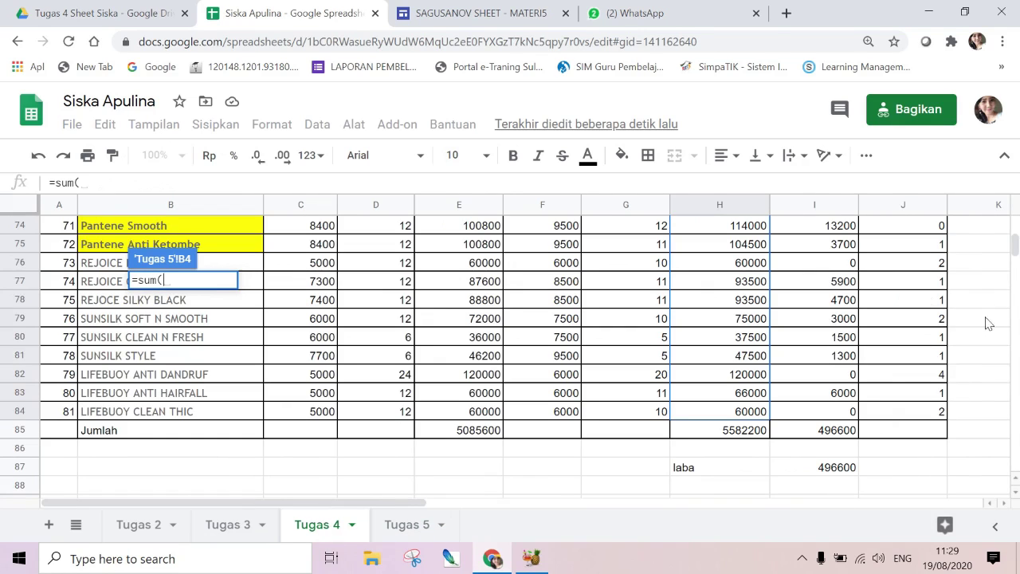
{"action": "left_click_drag", "start_coordinate": [1016, 249], "coordinate": [1017, 232]}
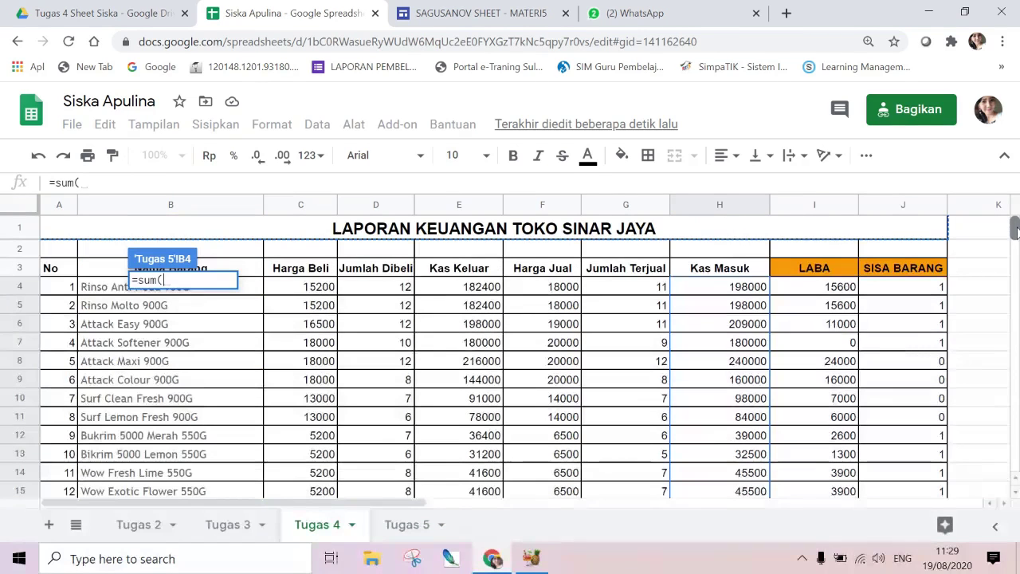
{"action": "left_click", "coordinate": [826, 293]}
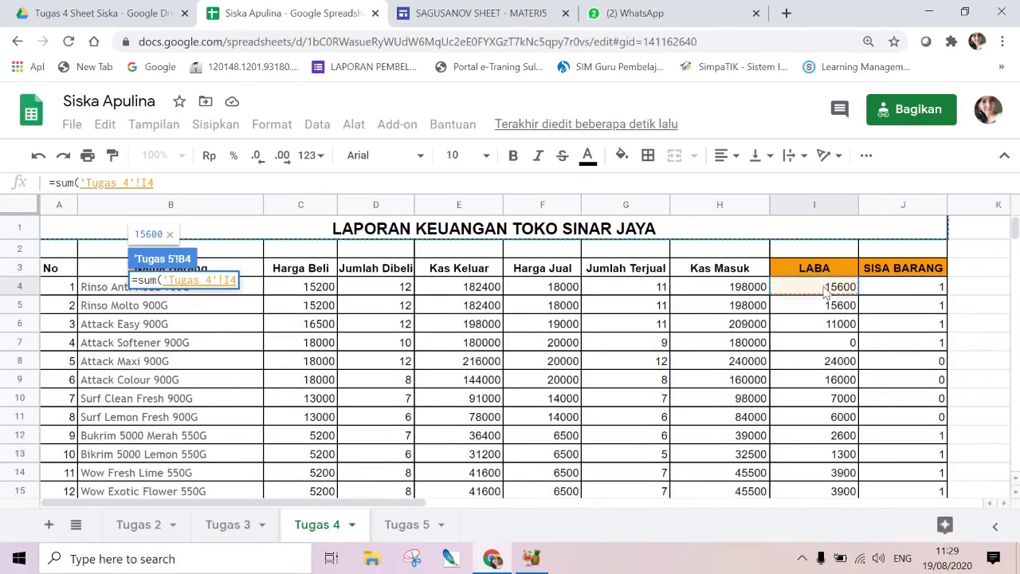
{"action": "key", "text": "shift+Down"}
{"action": "key", "text": "shift+Down"}
{"action": "key", "text": "shift+Down"}
{"action": "key", "text": "shift+Down"}
{"action": "key", "text": "shift+Down"}
{"action": "key", "text": "shift+Down"}
{"action": "key", "text": "shift+Down"}
{"action": "key", "text": "shift+Down"}
{"action": "key", "text": "shift+Down"}
{"action": "key", "text": "shift+Down"}
{"action": "key", "text": "shift+Down"}
{"action": "key", "text": "shift+Down"}
{"action": "key", "text": "shift+Down"}
{"action": "key", "text": "shift+Down"}
{"action": "key", "text": "shift+Down"}
{"action": "key", "text": "shift+Down"}
{"action": "key", "text": "shift+Down"}
{"action": "key", "text": "shift+Down"}
{"action": "key", "text": "shift+Down"}
{"action": "key", "text": "shift+Down"}
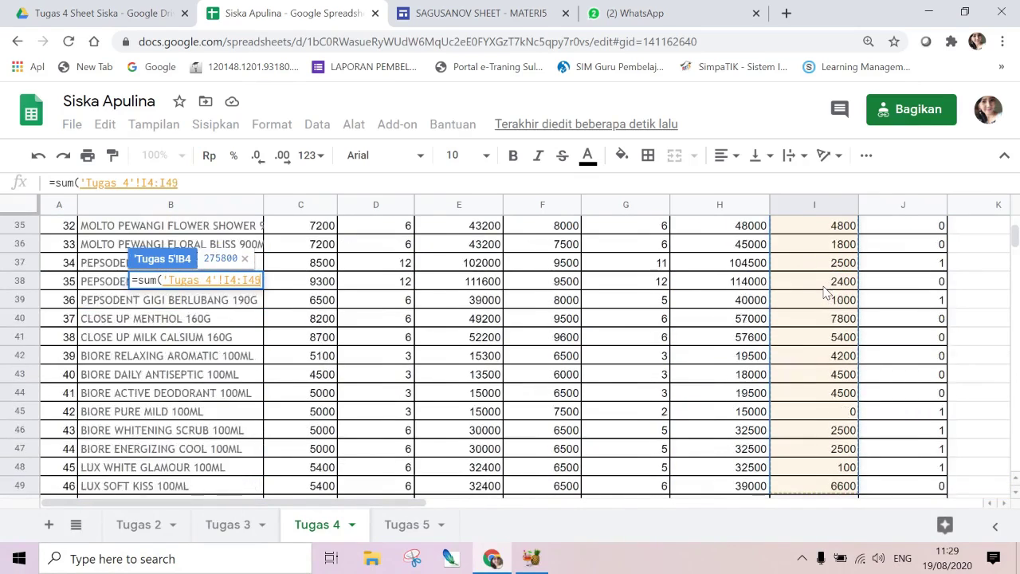
{"action": "key", "text": "shift+Down"}
{"action": "key", "text": "shift+Down"}
{"action": "key", "text": "shift+Down"}
{"action": "key", "text": "shift+Down"}
{"action": "key", "text": "shift+Down"}
{"action": "key", "text": "shift+Down"}
{"action": "key", "text": "shift+Down"}
{"action": "key", "text": "shift+Down"}
{"action": "key", "text": "shift+Down"}
{"action": "key", "text": "shift+Down"}
{"action": "key", "text": "shift+Down"}
{"action": "key", "text": "shift+Down"}
{"action": "key", "text": "shift+Down"}
{"action": "key", "text": "shift+Down"}
{"action": "key", "text": "shift+Down"}
{"action": "key", "text": "shift+Down"}
{"action": "key", "text": "shift+Down"}
{"action": "key", "text": "shift+Down"}
{"action": "key", "text": "shift+Down"}
{"action": "key", "text": "shift+Down"}
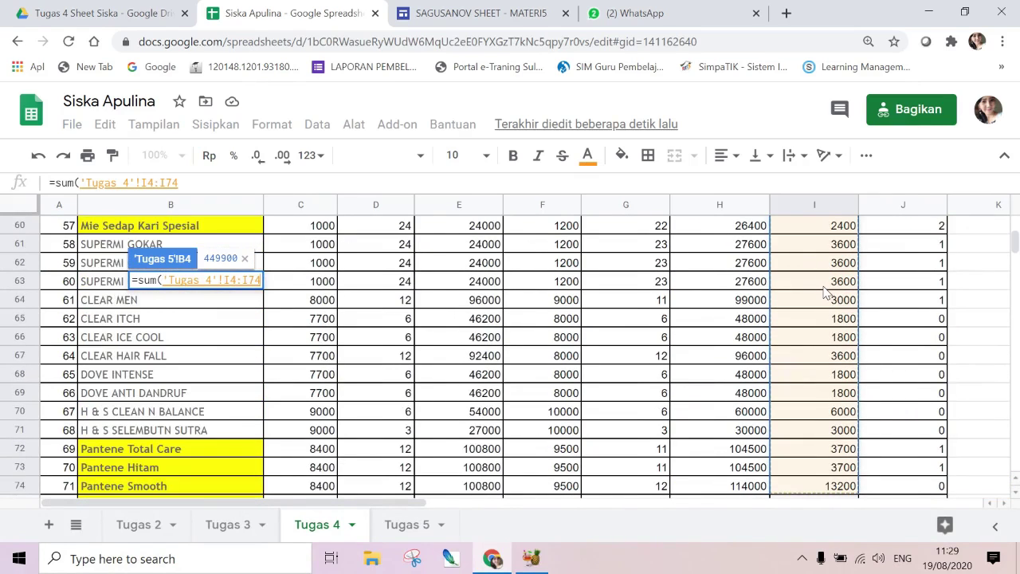
{"action": "key", "text": "shift+Down"}
{"action": "key", "text": "shift+Down"}
{"action": "key", "text": "shift+Down"}
{"action": "key", "text": "shift+Down"}
{"action": "key", "text": "shift+Down"}
{"action": "key", "text": "shift+Down"}
{"action": "key", "text": "shift+Down"}
{"action": "key", "text": "shift+Down"}
{"action": "key", "text": "shift+Down"}
{"action": "key", "text": "shift+Down"}
{"action": "key", "text": "shift+Down"}
{"action": "key", "text": "shift+Down"}
{"action": "key", "text": "shift+Down"}
{"action": "key", "text": "shift+Down"}
{"action": "key", "text": "shift+Down"}
{"action": "key", "text": "shift+Down"}
{"action": "key", "text": "shift+Down"}
{"action": "key", "text": "shift+Down"}
{"action": "key", "text": "shift+Down"}
{"action": "key", "text": "shift+Down"}
{"action": "key", "text": "shift+Down"}
{"action": "key", "text": "shift+Down"}
{"action": "key", "text": "shift+Down"}
{"action": "key", "text": "shift+Down"}
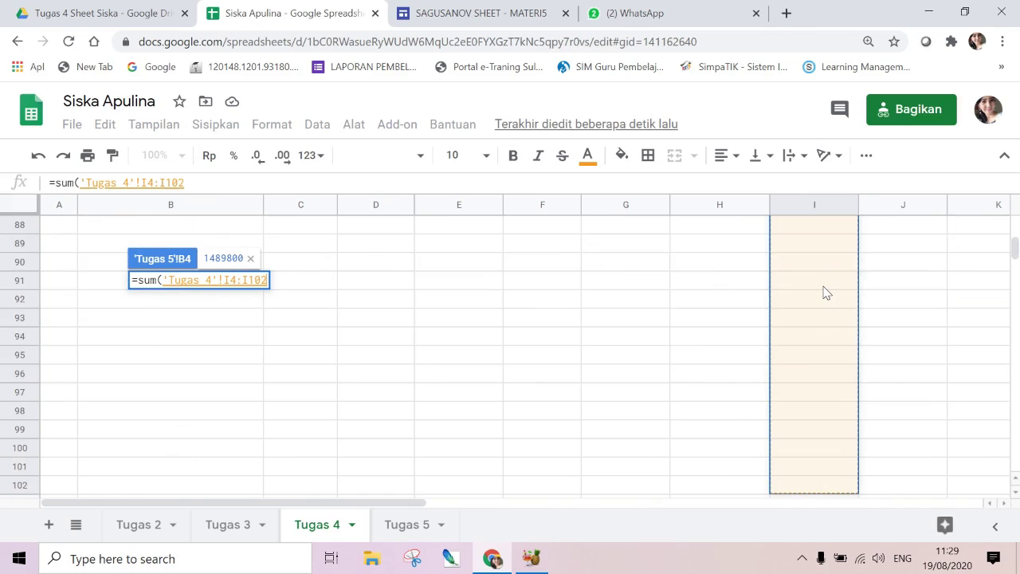
{"action": "key", "text": "shift+Up"}
{"action": "key", "text": "shift+Up"}
{"action": "key", "text": "shift+Up"}
{"action": "key", "text": "shift+Up"}
{"action": "key", "text": "shift+Up"}
{"action": "key", "text": "shift+Up"}
{"action": "key", "text": "shift+Up"}
{"action": "key", "text": "shift+Up"}
{"action": "key", "text": "shift+Up"}
{"action": "key", "text": "shift+Up"}
{"action": "key", "text": "shift+Up"}
{"action": "key", "text": "shift+Up"}
{"action": "key", "text": "shift+Up"}
{"action": "key", "text": "shift+Up"}
{"action": "key", "text": "shift+Up"}
{"action": "key", "text": "shift+Up"}
{"action": "key", "text": "shift+Up"}
{"action": "key", "text": "shift+Up"}
{"action": "key", "text": "shift+Up"}
{"action": "key", "text": "shift+Up"}
{"action": "key", "text": "shift+Up"}
{"action": "key", "text": "shift+Up"}
{"action": "key", "text": "shift+Down"}
{"action": "key", "text": "shift+Down"}
{"action": "key", "text": "shift+Down"}
{"action": "key", "text": "shift+Down"}
{"action": "key", "text": "shift+Down"}
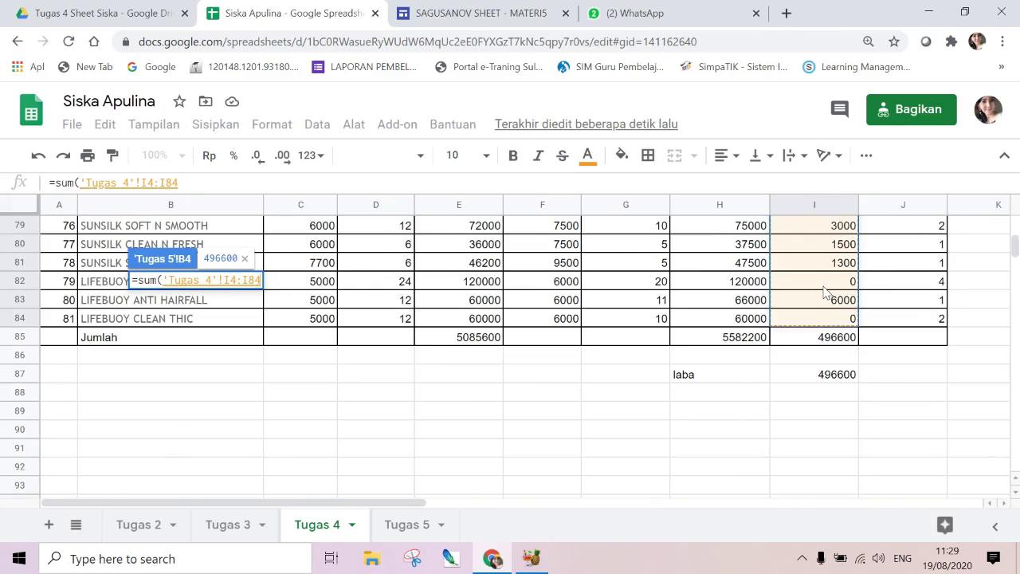
{"action": "type", "text": ")"}
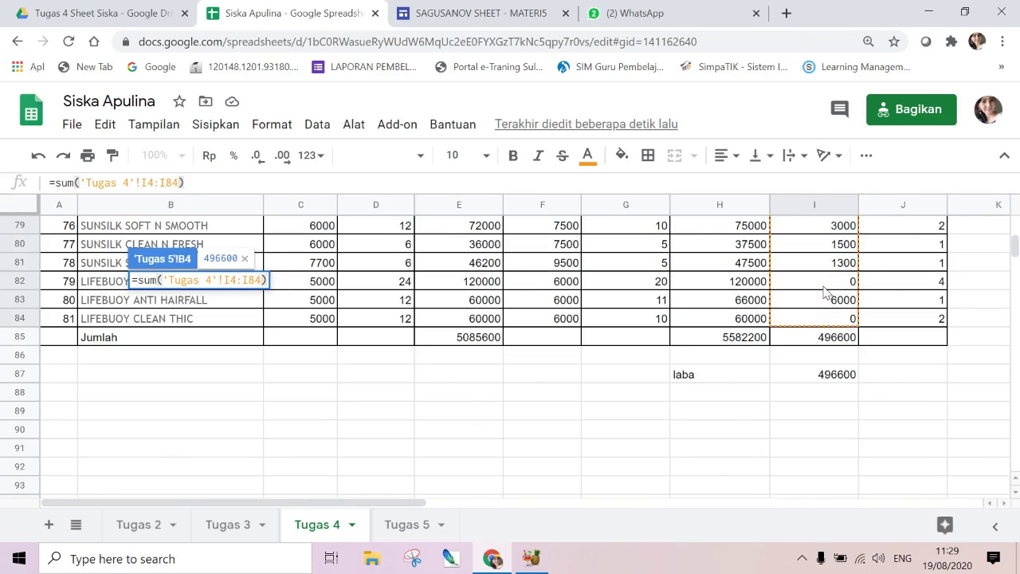
{"action": "key", "text": "Return"}
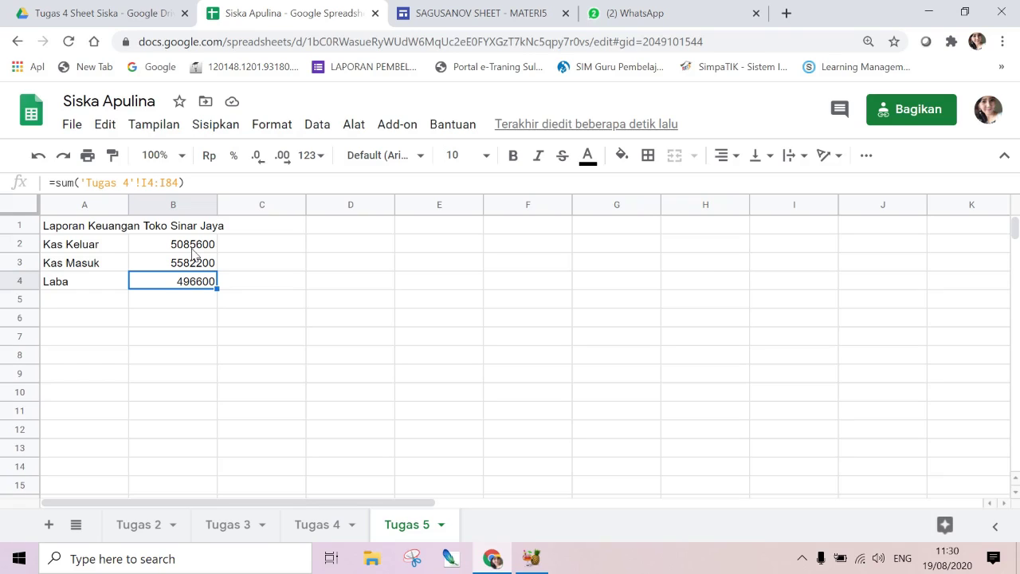
- Copy the summary block A1:C4 of the Tugas 5 sheet and paste it starting at cell E1
{"action": "left_click", "coordinate": [50, 232]}
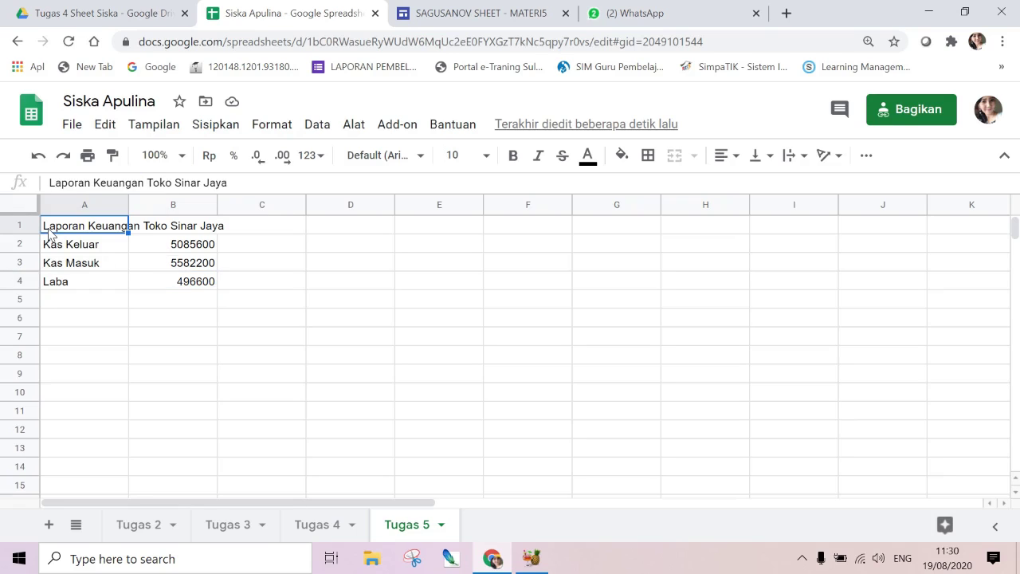
{"action": "key", "text": "shift+Right"}
{"action": "key", "text": "shift+Right"}
{"action": "key", "text": "shift+Down"}
{"action": "key", "text": "shift+Down"}
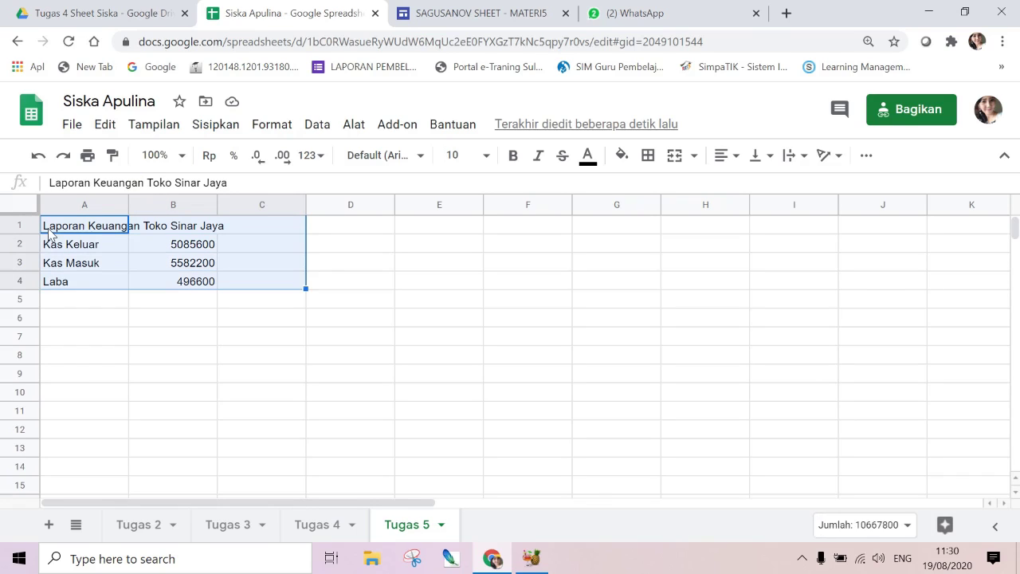
{"action": "key", "text": "ctrl+c"}
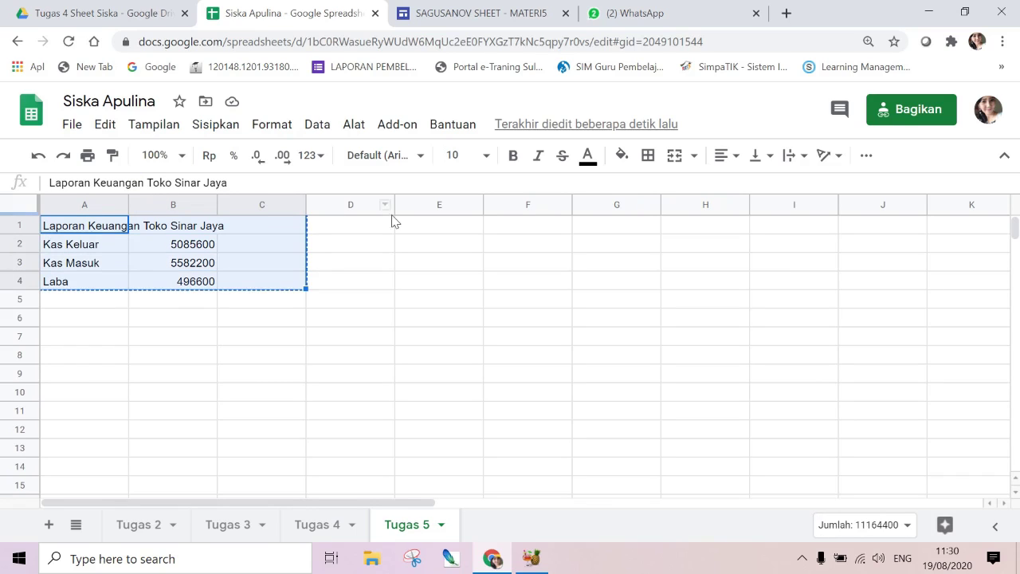
{"action": "left_click", "coordinate": [413, 232]}
{"action": "key", "text": "ctrl+v"}
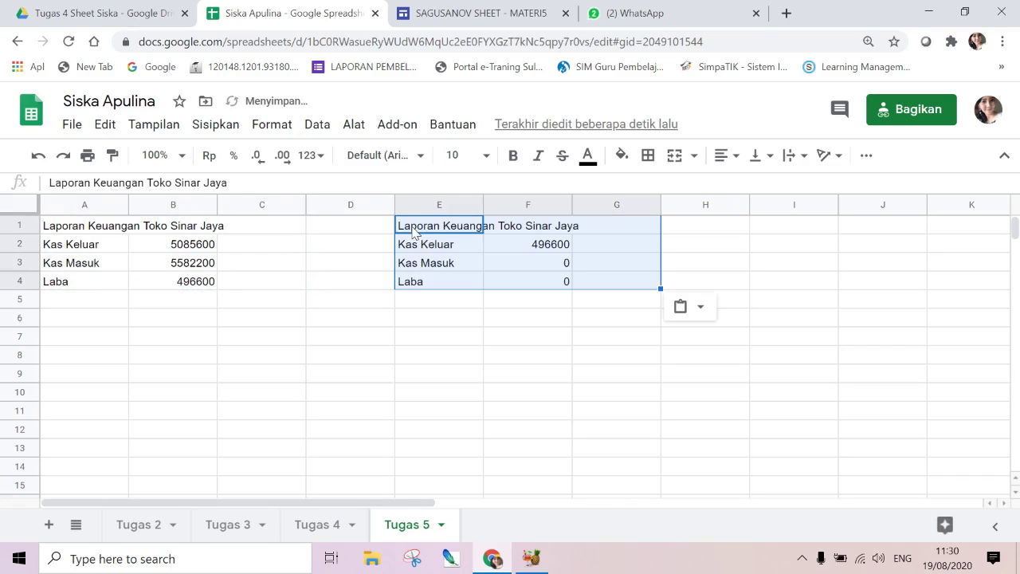
- Clear the pasted formulas from cells F2 to F4 in the copied summary block and return to F2
{"action": "left_click", "coordinate": [556, 246]}
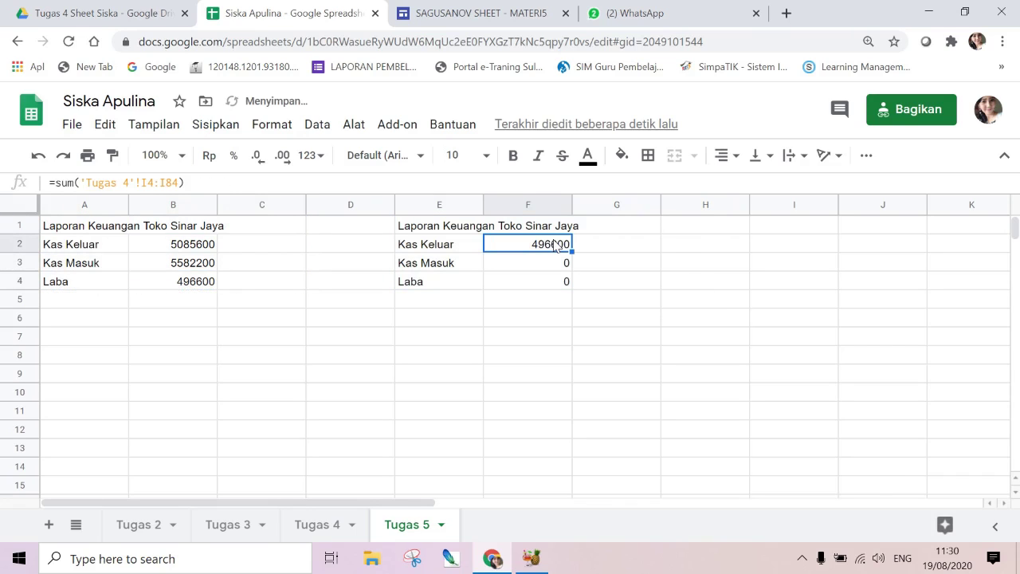
{"action": "key", "text": "Delete"}
{"action": "key", "text": "Down"}
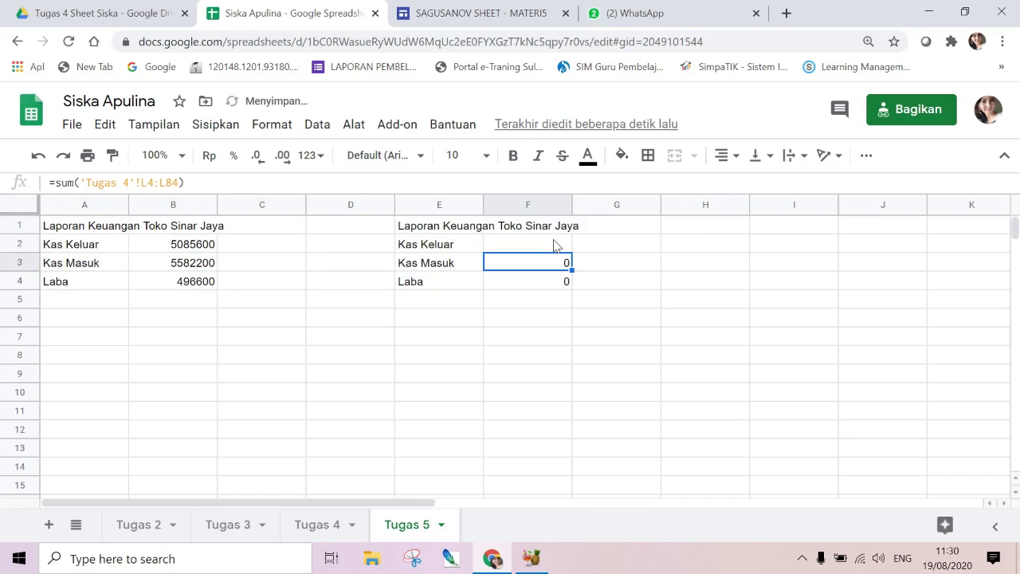
{"action": "key", "text": "Delete"}
{"action": "key", "text": "Down"}
{"action": "key", "text": "Delete"}
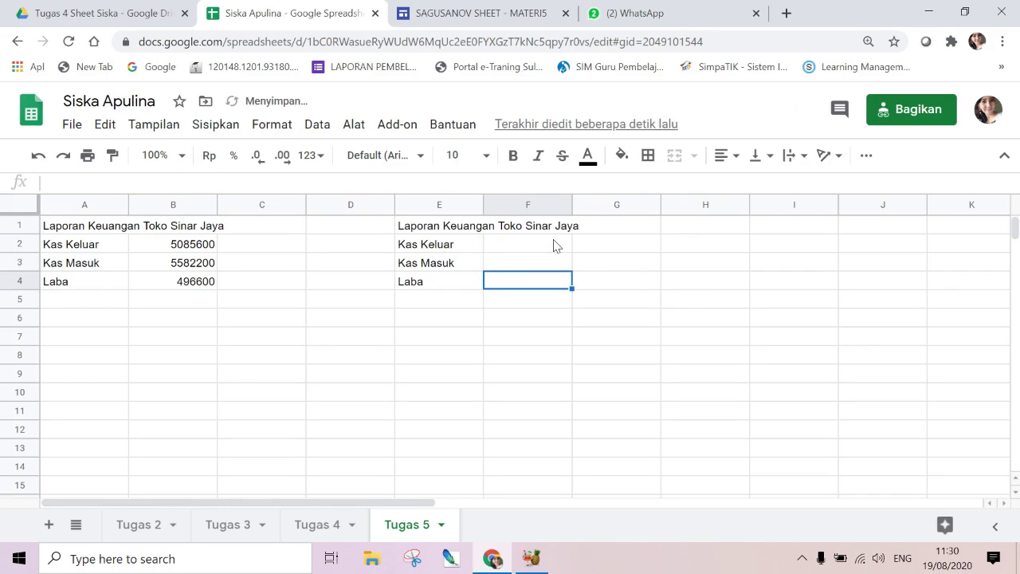
{"action": "left_click", "coordinate": [556, 245]}
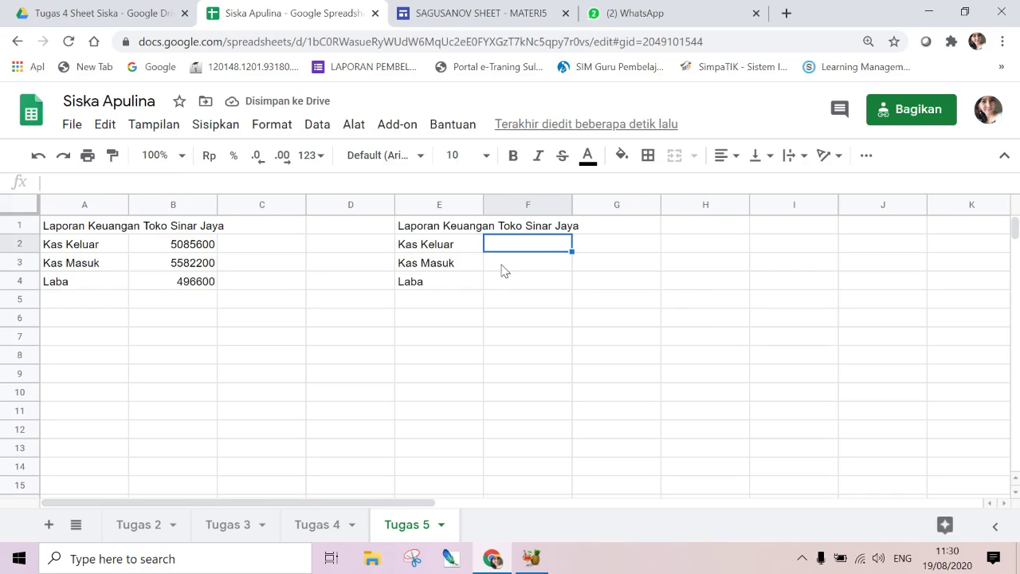
- Try to define a named range keluar for the Kas Keluar cells E4:E84 of the Tugas 4 sheet
{"action": "left_click", "coordinate": [317, 526]}
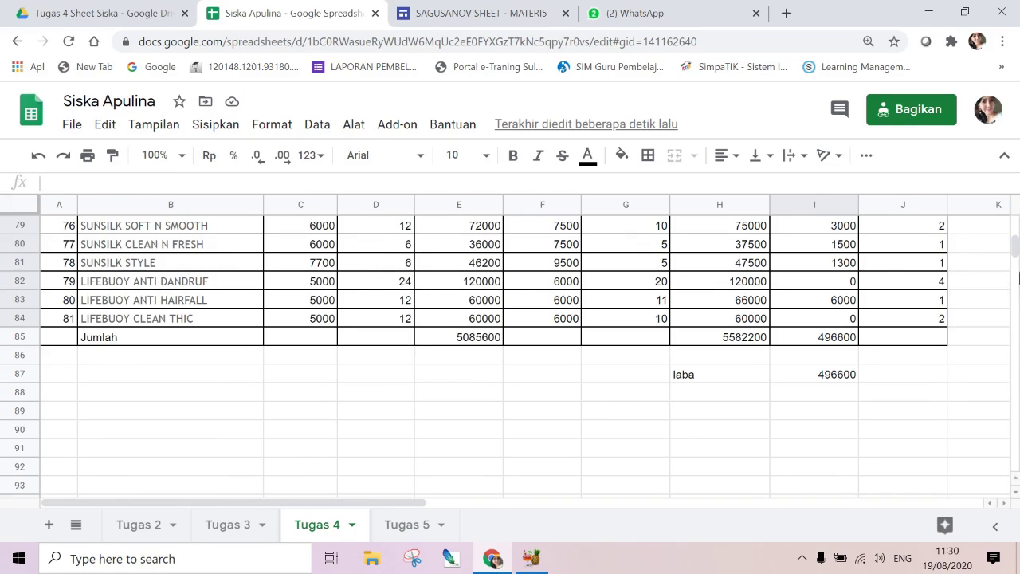
{"action": "left_click_drag", "start_coordinate": [1015, 247], "coordinate": [1014, 223]}
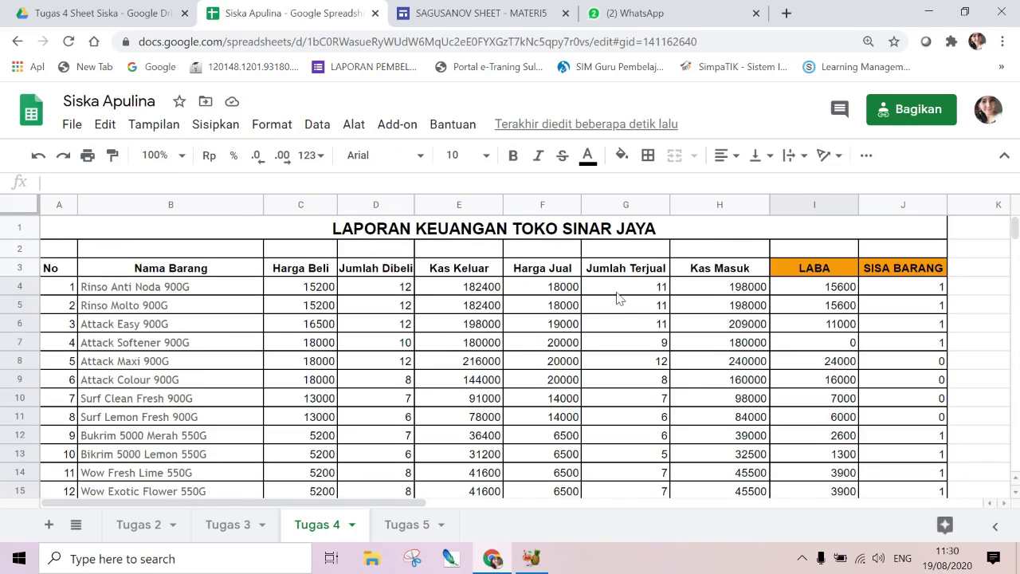
{"action": "left_click", "coordinate": [489, 292]}
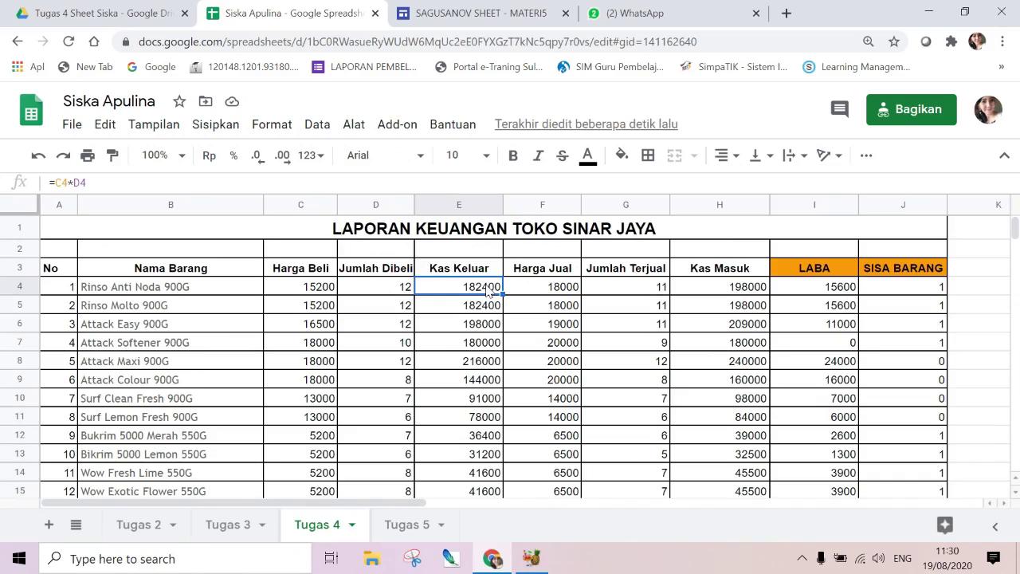
{"action": "key", "text": "shift+Down"}
{"action": "key", "text": "shift+Down"}
{"action": "key", "text": "shift+Down"}
{"action": "key", "text": "shift+Down"}
{"action": "key", "text": "shift+Down"}
{"action": "key", "text": "shift+Down"}
{"action": "key", "text": "shift+Down"}
{"action": "key", "text": "shift+Down"}
{"action": "key", "text": "shift+Down"}
{"action": "key", "text": "shift+Down"}
{"action": "key", "text": "shift+Down"}
{"action": "key", "text": "shift+Down"}
{"action": "key", "text": "shift+Down"}
{"action": "key", "text": "shift+Down"}
{"action": "key", "text": "shift+Down"}
{"action": "key", "text": "shift+Down"}
{"action": "key", "text": "shift+Down"}
{"action": "key", "text": "shift+Down"}
{"action": "key", "text": "shift+Down"}
{"action": "key", "text": "shift+Down"}
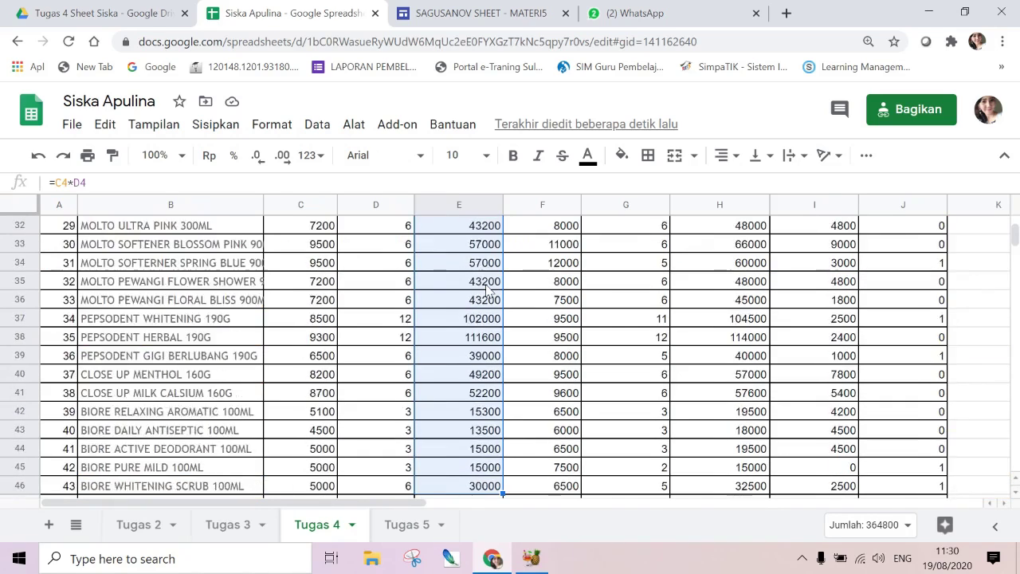
{"action": "key", "text": "shift+Down"}
{"action": "key", "text": "shift+Down"}
{"action": "key", "text": "shift+Down"}
{"action": "key", "text": "shift+Down"}
{"action": "key", "text": "shift+Down"}
{"action": "key", "text": "shift+Down"}
{"action": "key", "text": "shift+Down"}
{"action": "key", "text": "shift+Down"}
{"action": "key", "text": "shift+Down"}
{"action": "key", "text": "shift+Down"}
{"action": "key", "text": "shift+Down"}
{"action": "key", "text": "shift+Down"}
{"action": "key", "text": "shift+Down"}
{"action": "key", "text": "shift+Down"}
{"action": "key", "text": "shift+Down"}
{"action": "key", "text": "shift+Down"}
{"action": "key", "text": "shift+Down"}
{"action": "key", "text": "shift+Down"}
{"action": "key", "text": "shift+Down"}
{"action": "key", "text": "shift+Down"}
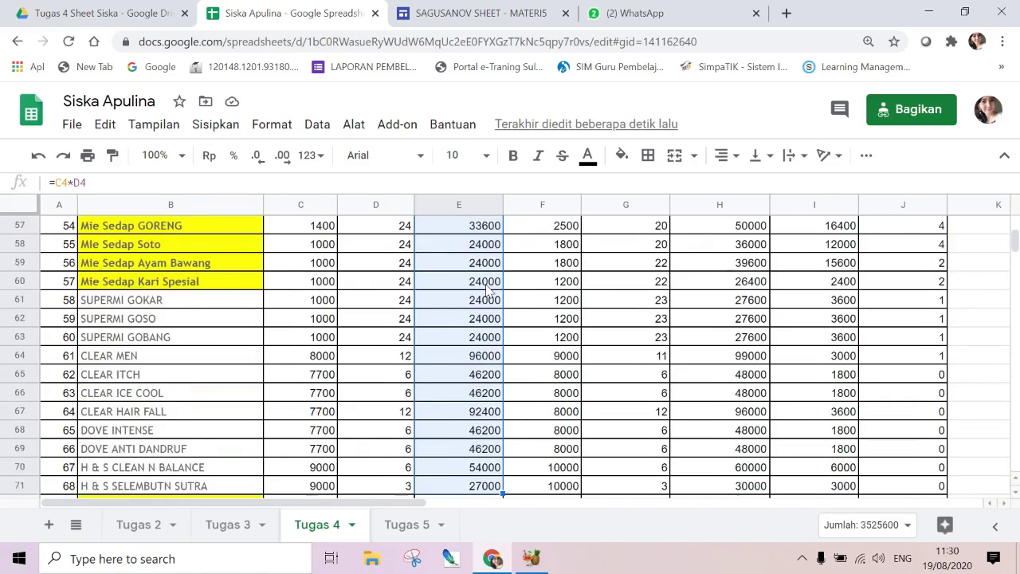
{"action": "key", "text": "shift+Down"}
{"action": "key", "text": "shift+Down"}
{"action": "key", "text": "shift+Down"}
{"action": "key", "text": "shift+Down"}
{"action": "key", "text": "shift+Down"}
{"action": "key", "text": "shift+Down"}
{"action": "key", "text": "shift+Down"}
{"action": "key", "text": "shift+Down"}
{"action": "key", "text": "shift+Down"}
{"action": "key", "text": "shift+Down"}
{"action": "key", "text": "shift+Down"}
{"action": "key", "text": "shift+Down"}
{"action": "key", "text": "shift+Down"}
{"action": "key", "text": "shift+Down"}
{"action": "key", "text": "shift+Down"}
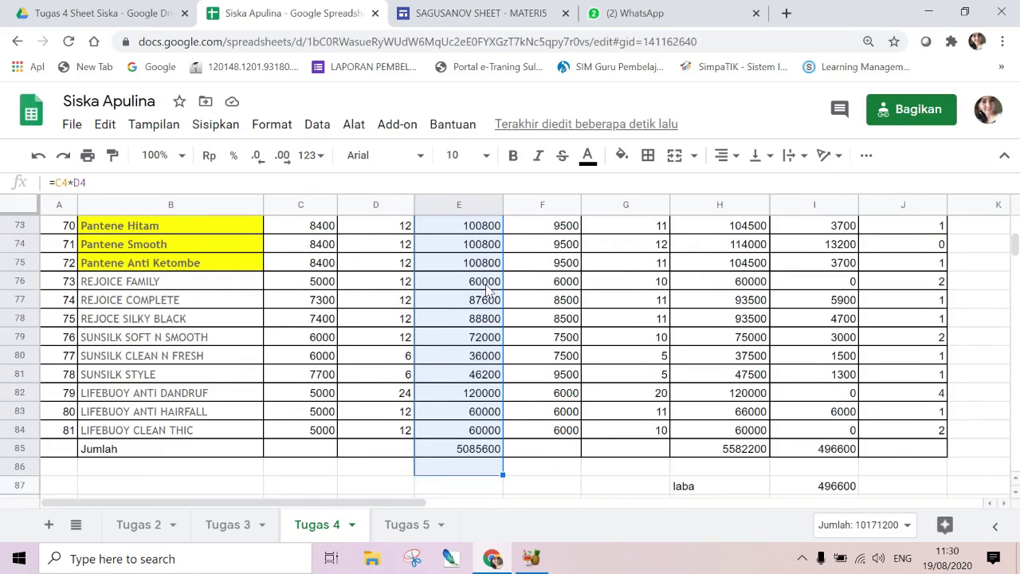
{"action": "key", "text": "shift+Up"}
{"action": "key", "text": "shift+Up"}
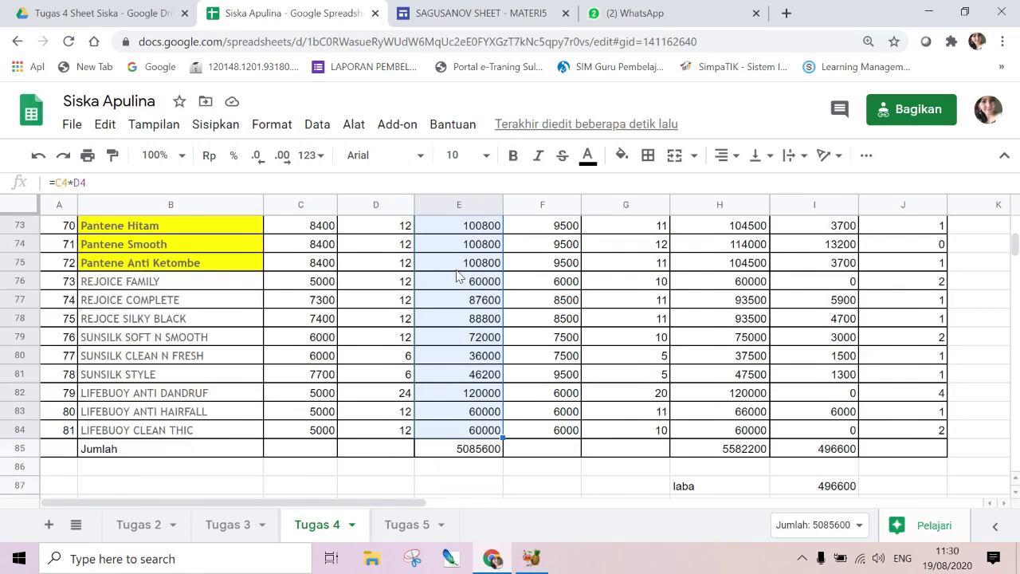
{"action": "right_click", "coordinate": [458, 271]}
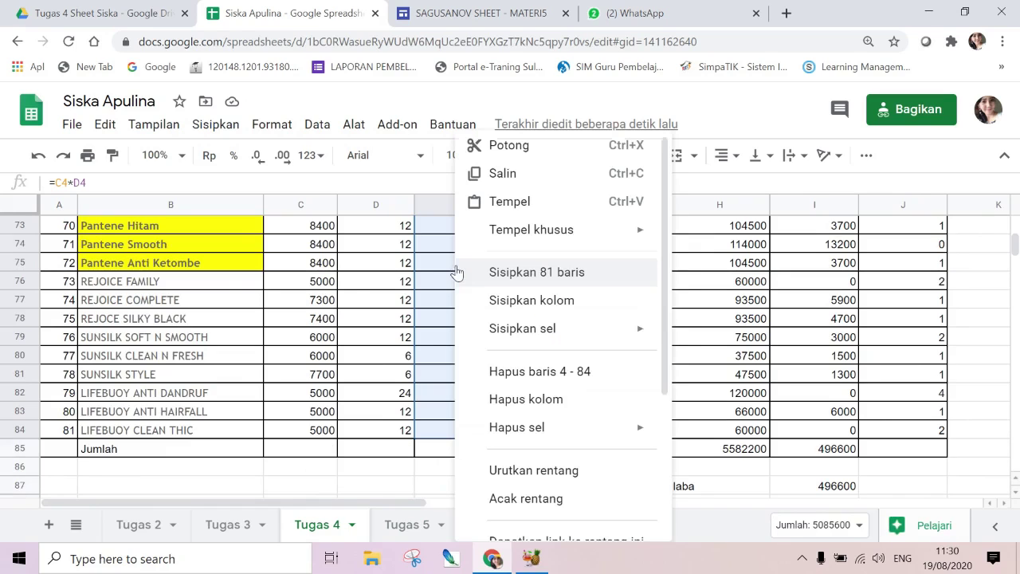
{"action": "mouse_move", "coordinate": [643, 335]}
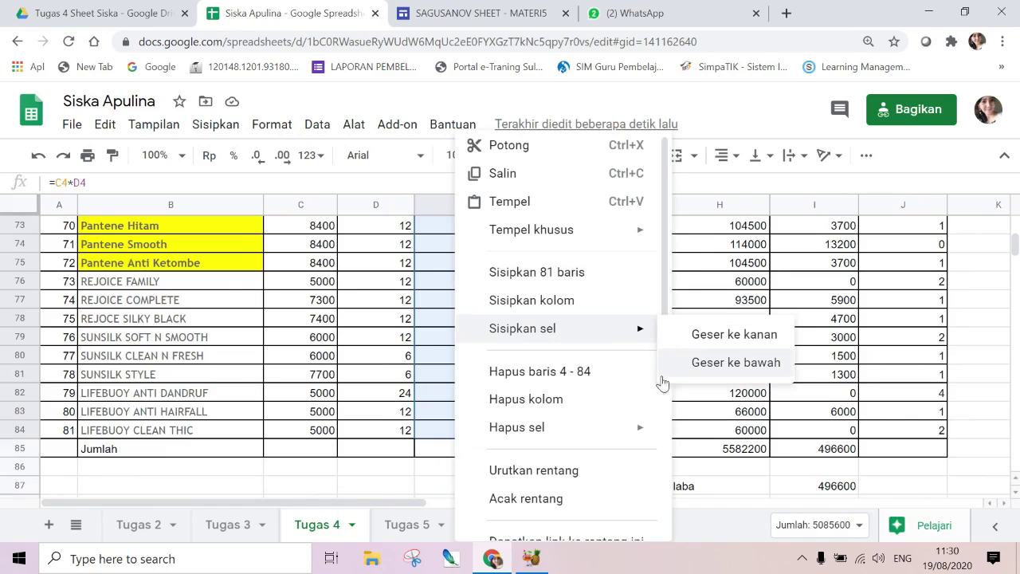
{"action": "left_click_drag", "start_coordinate": [666, 300], "coordinate": [663, 409]}
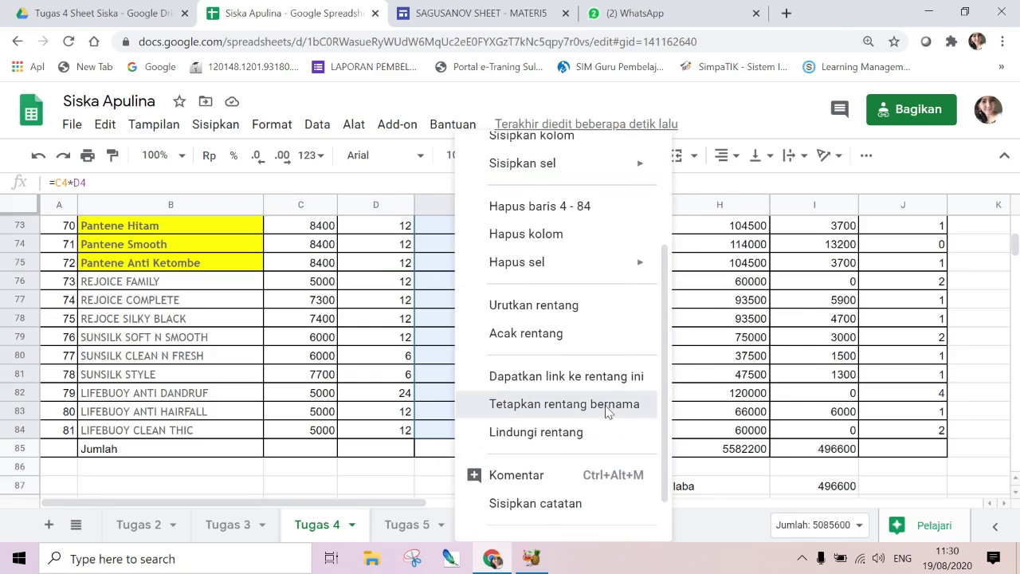
{"action": "left_click", "coordinate": [606, 405]}
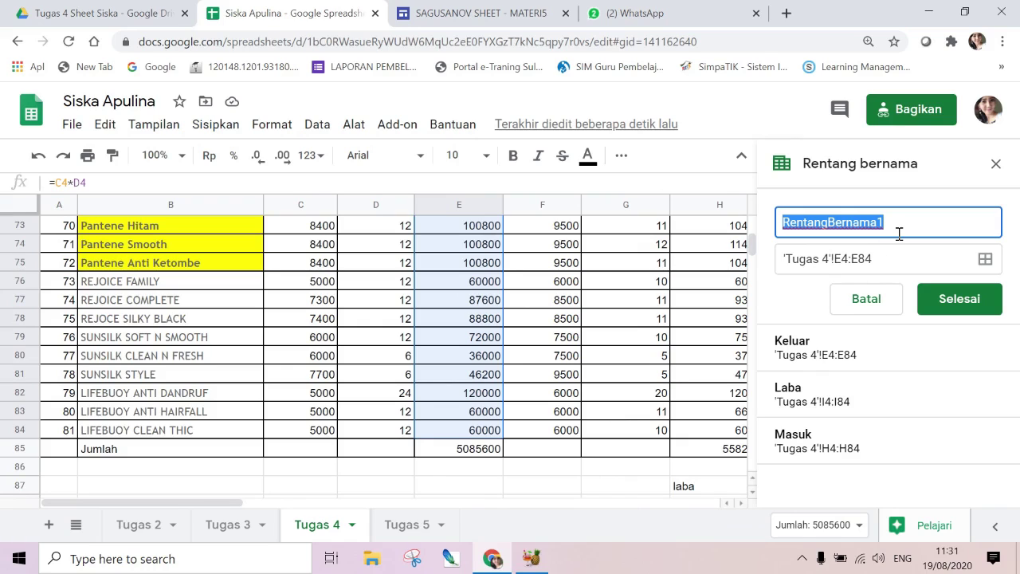
{"action": "key", "text": "BackSpace"}
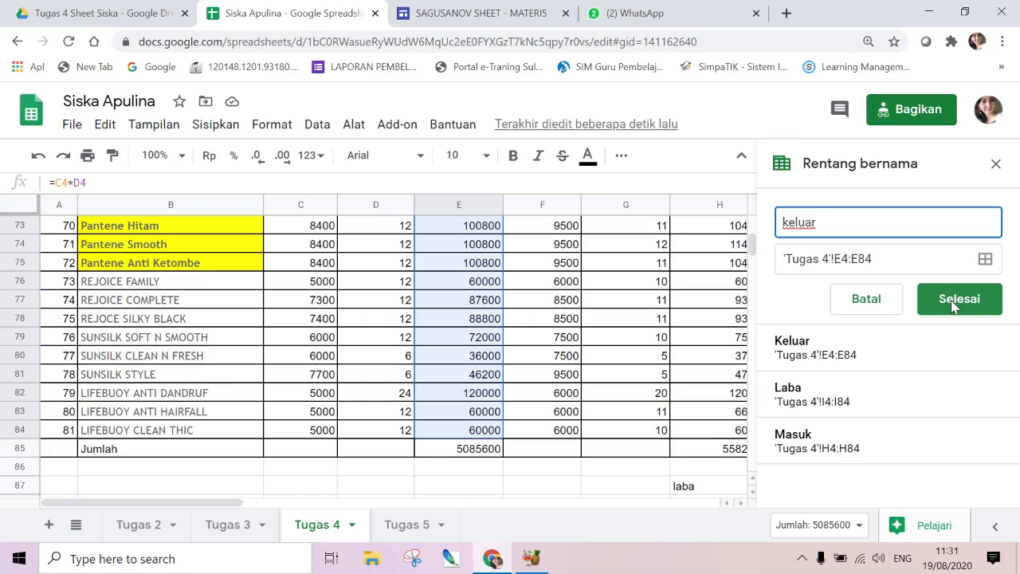
- Check the cells of the existing Keluar and Laba named ranges and delete the Keluar range
{"action": "left_click", "coordinate": [835, 356]}
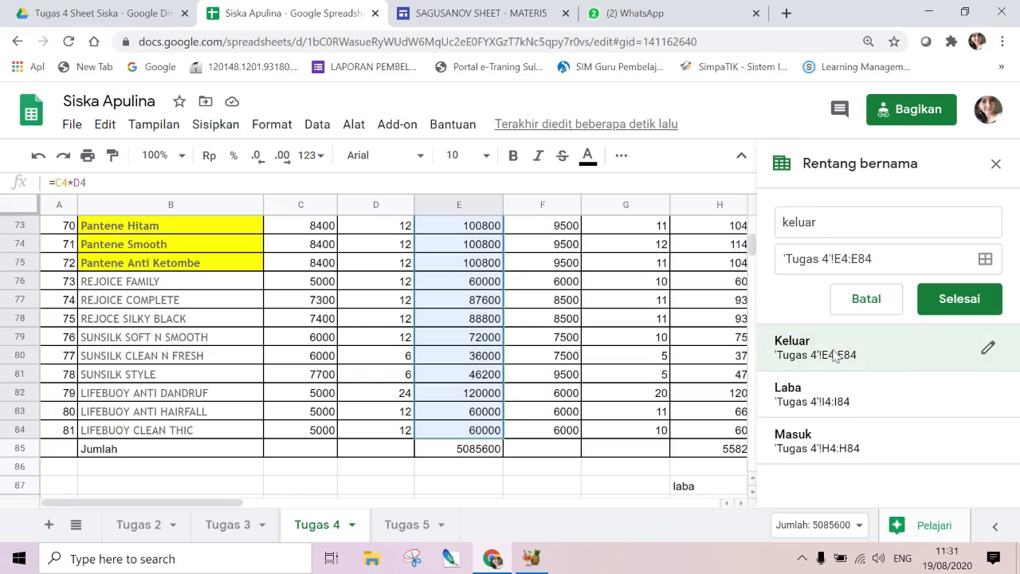
{"action": "left_click", "coordinate": [837, 400]}
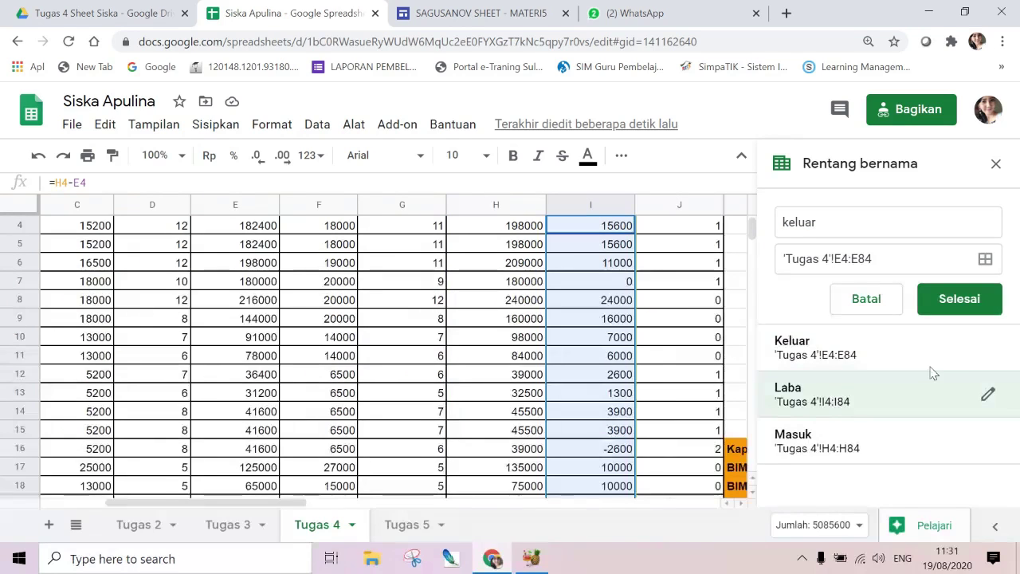
{"action": "left_click", "coordinate": [987, 351]}
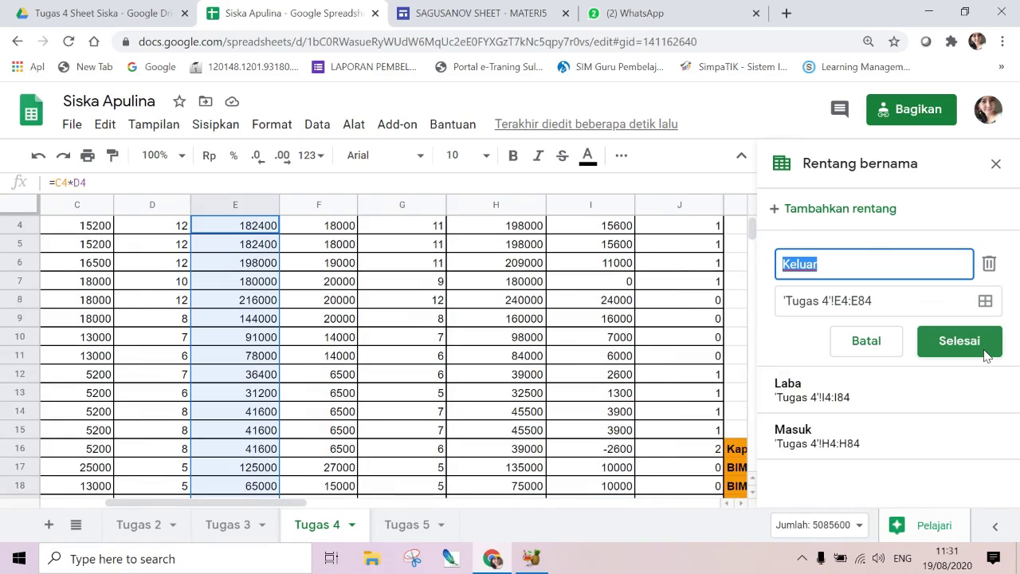
{"action": "left_click", "coordinate": [989, 265]}
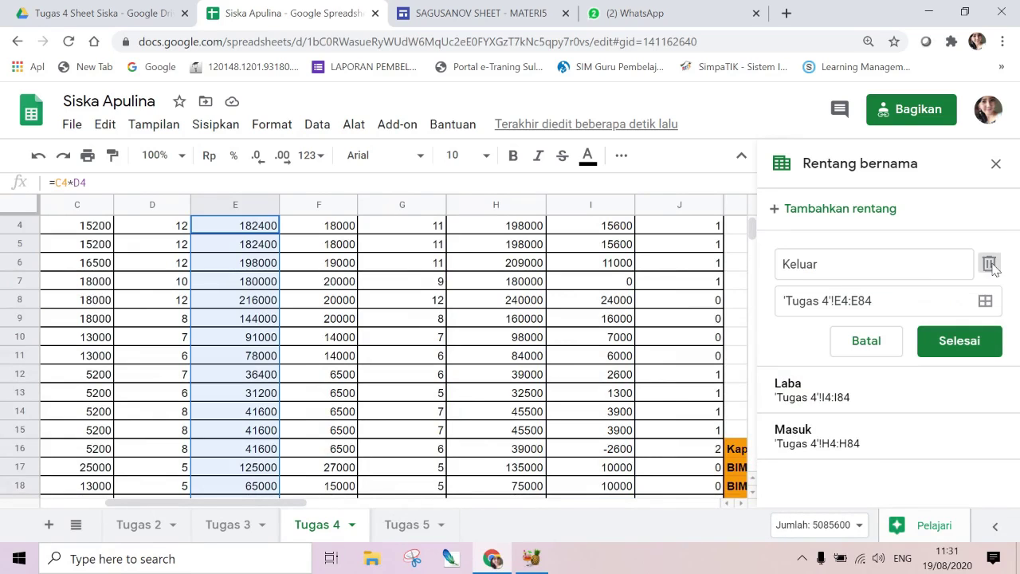
{"action": "left_click", "coordinate": [727, 358]}
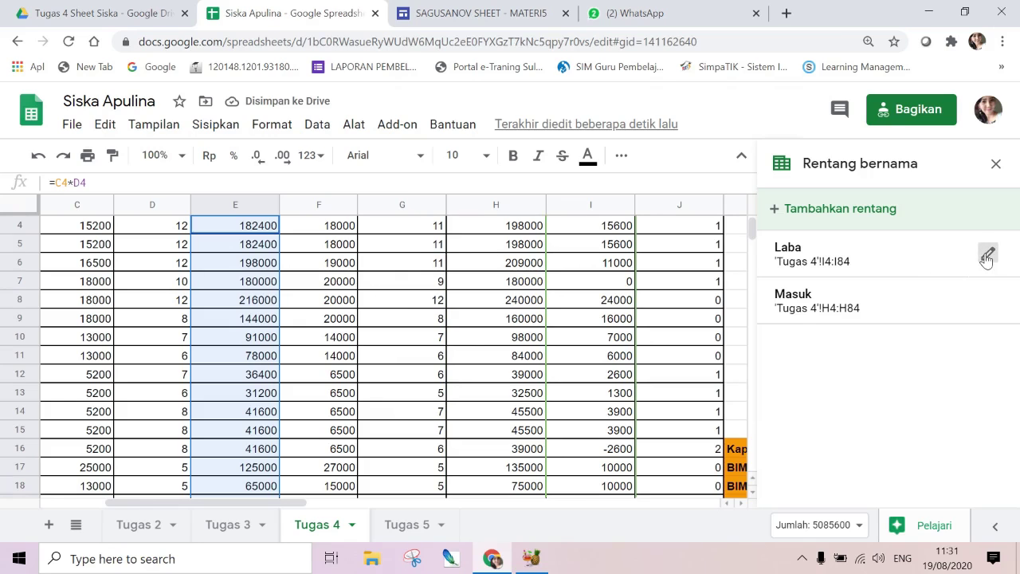
- Delete the existing named range Laba that covers 'Tugas 4'!I4:I84
{"action": "left_click", "coordinate": [987, 255]}
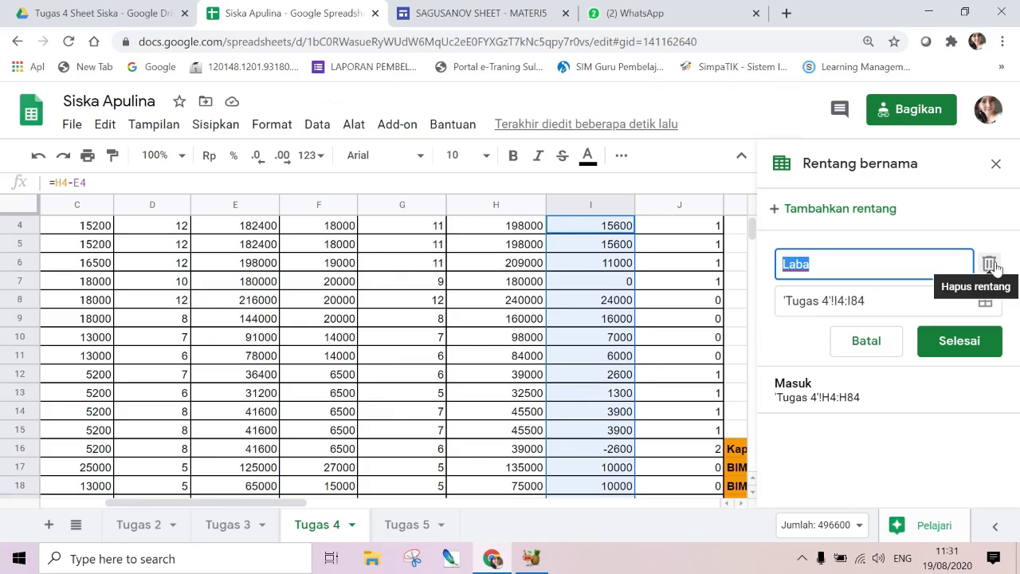
{"action": "left_click", "coordinate": [989, 264]}
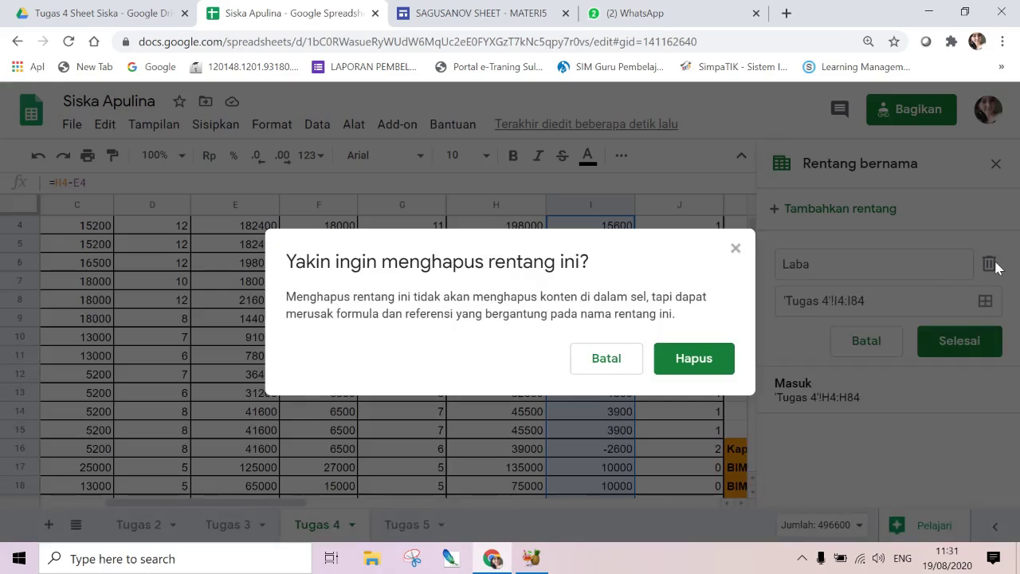
{"action": "left_click", "coordinate": [695, 358]}
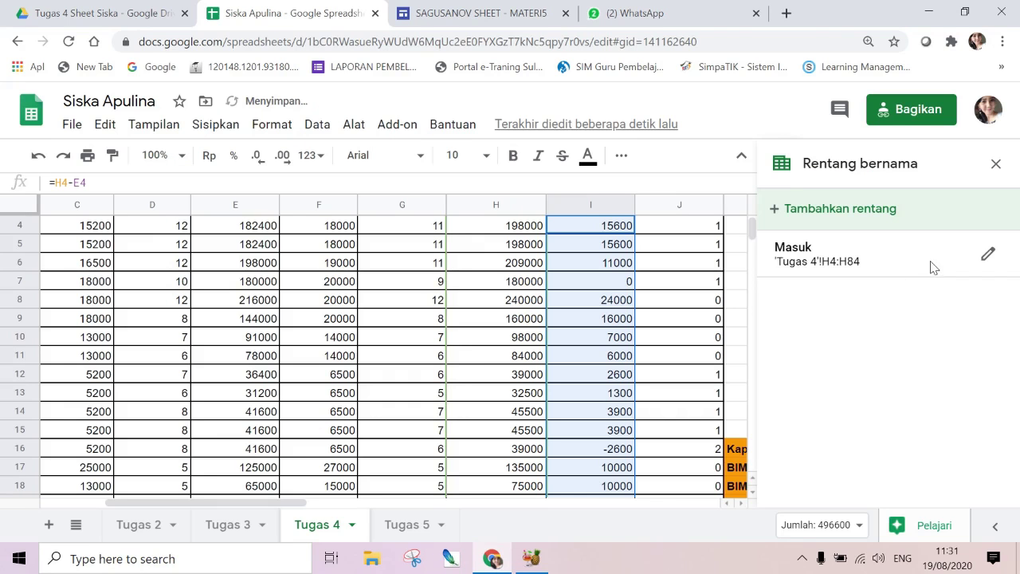
- Delete the existing named range Masuk that covers 'Tugas 4'!H4:H84
{"action": "left_click", "coordinate": [987, 257]}
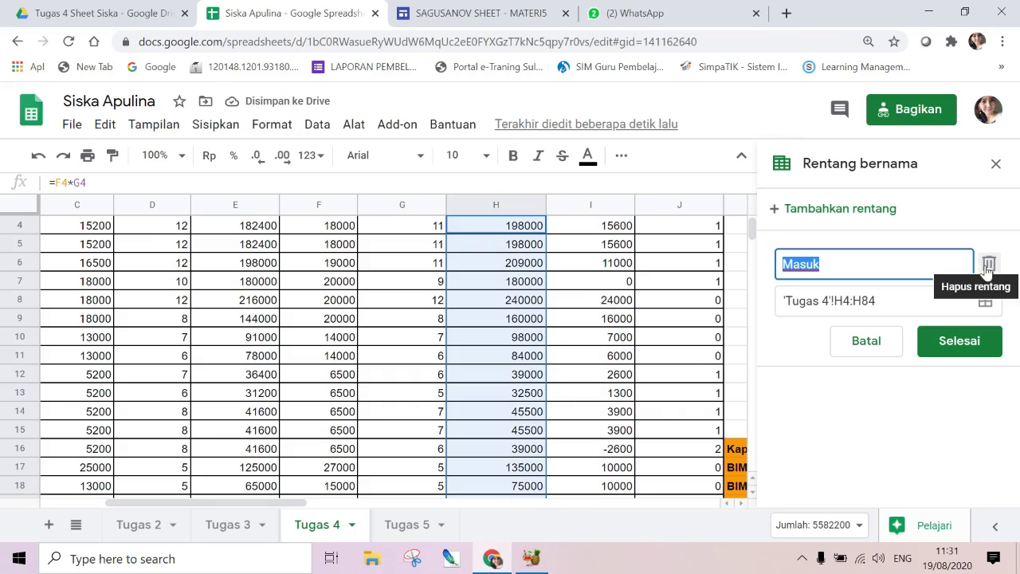
{"action": "left_click", "coordinate": [990, 264]}
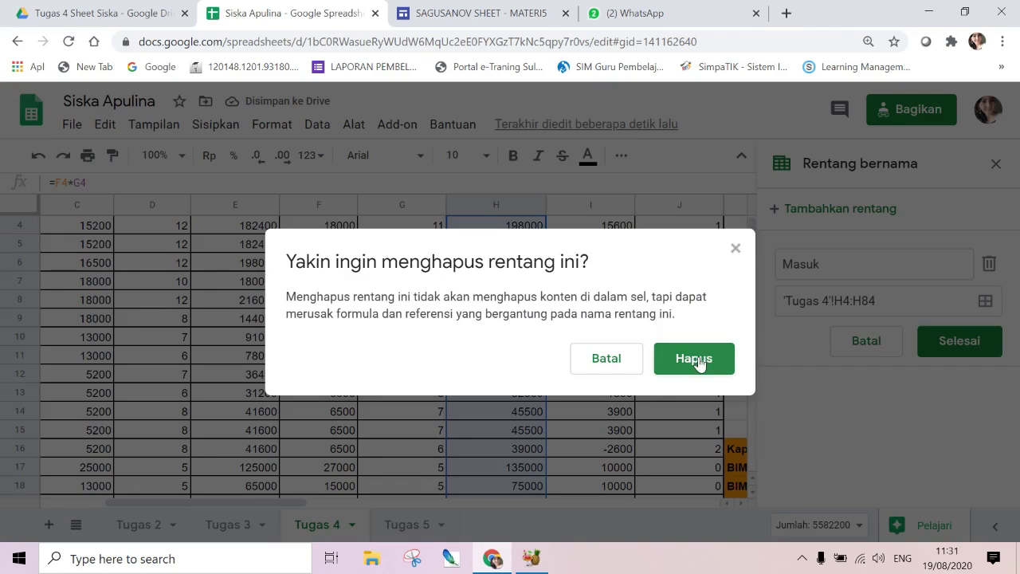
{"action": "left_click", "coordinate": [698, 360]}
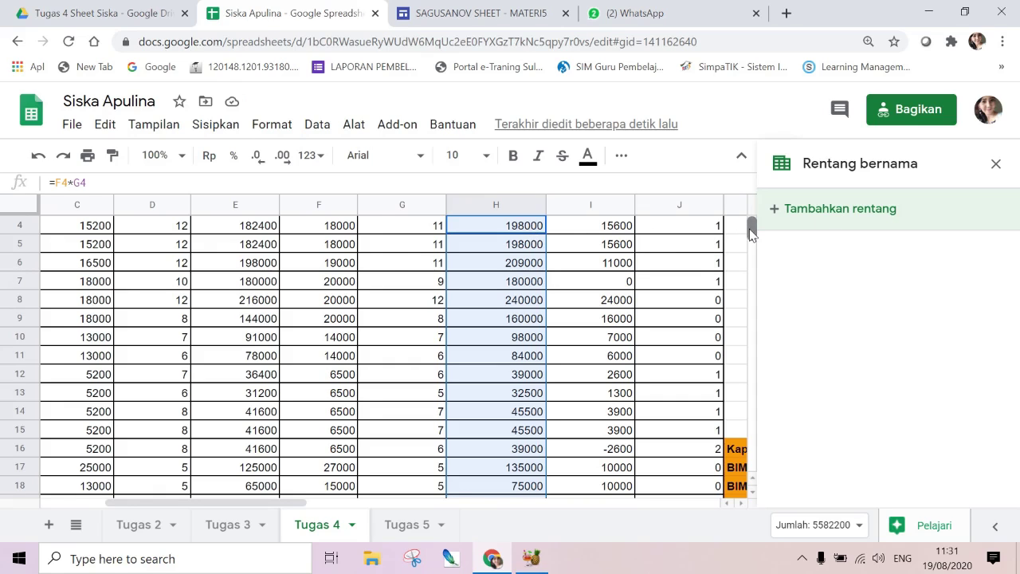
- Add a named range called keluar for the cells 'Tugas 4'!H4:H84
{"action": "left_click_drag", "start_coordinate": [751, 230], "coordinate": [751, 221]}
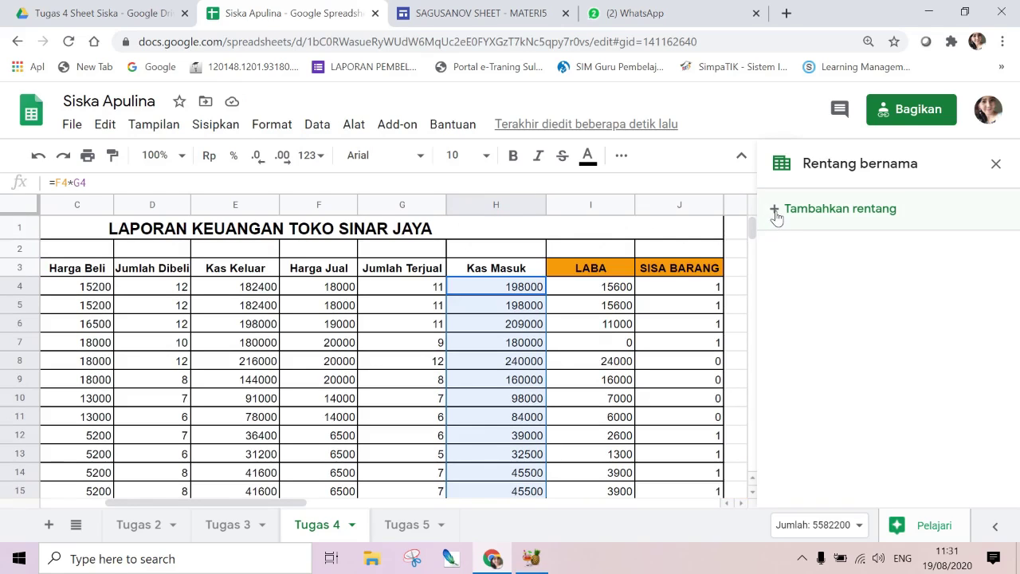
{"action": "left_click", "coordinate": [776, 215]}
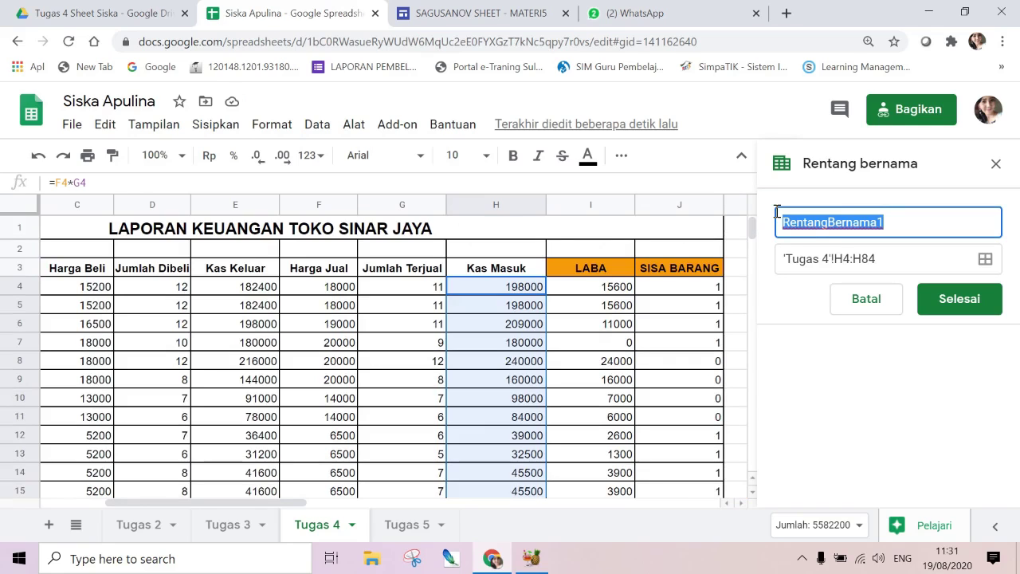
{"action": "type", "text": "keluar"}
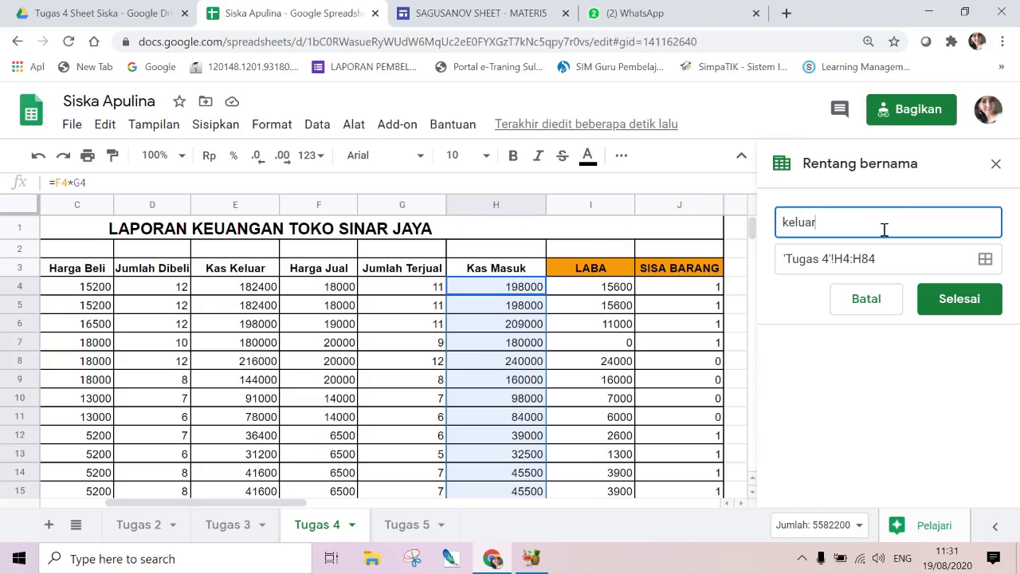
{"action": "left_click", "coordinate": [974, 301]}
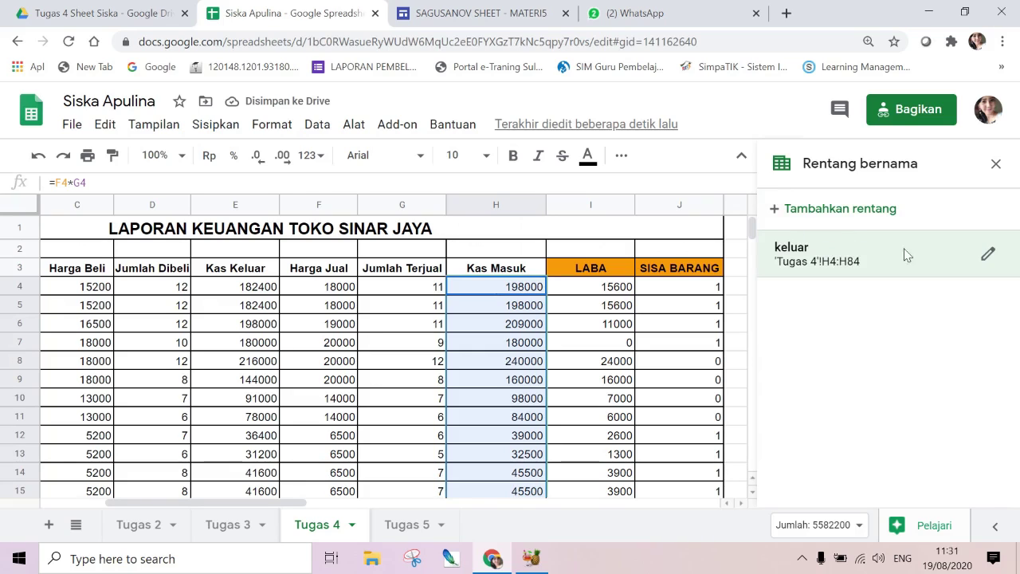
- Rename the named range that covers 'Tugas 4'!H4:H84 as masuk
{"action": "left_click", "coordinate": [989, 256]}
{"action": "type", "text": "mas"}
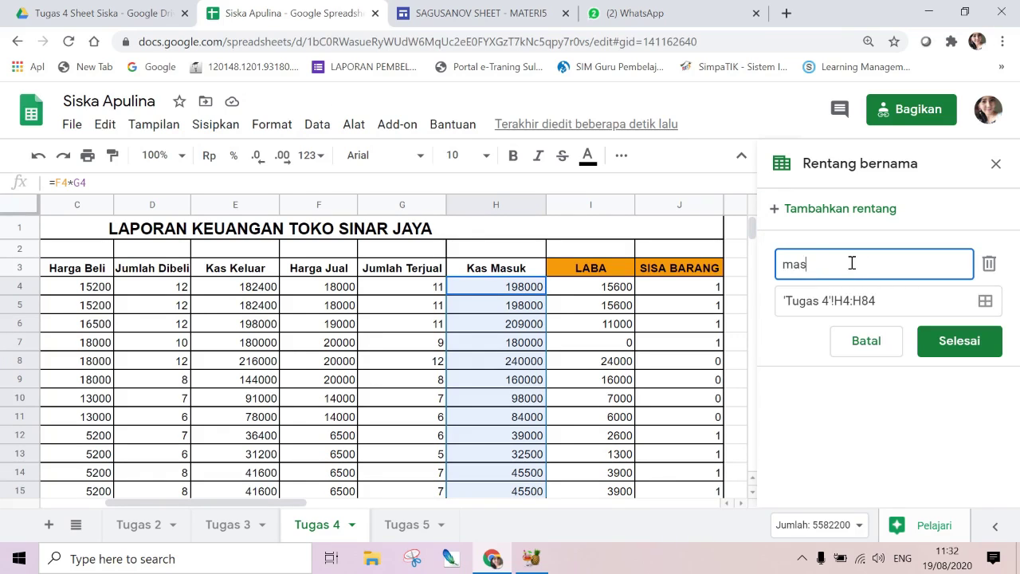
{"action": "type", "text": "uk"}
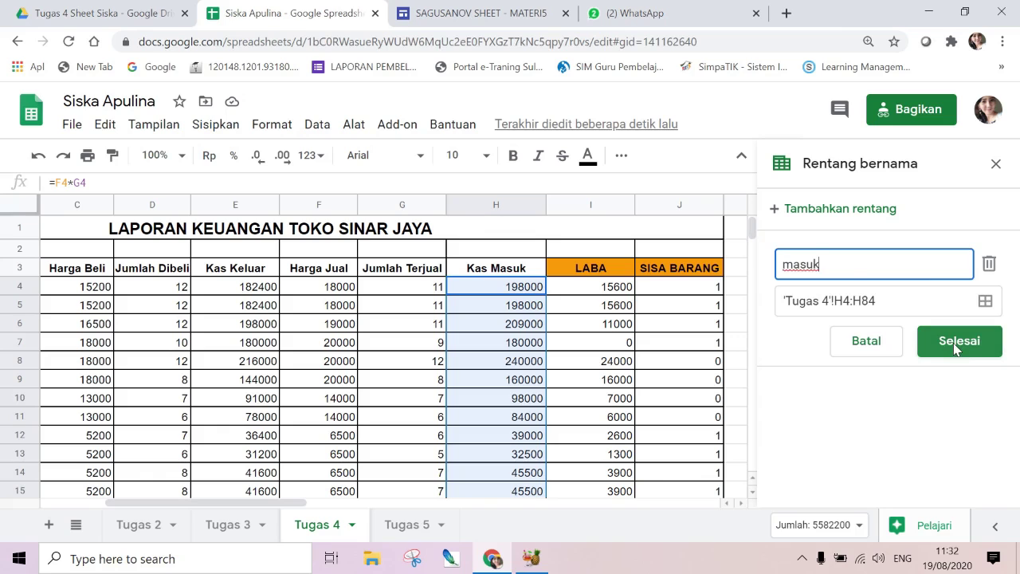
{"action": "left_click", "coordinate": [956, 345]}
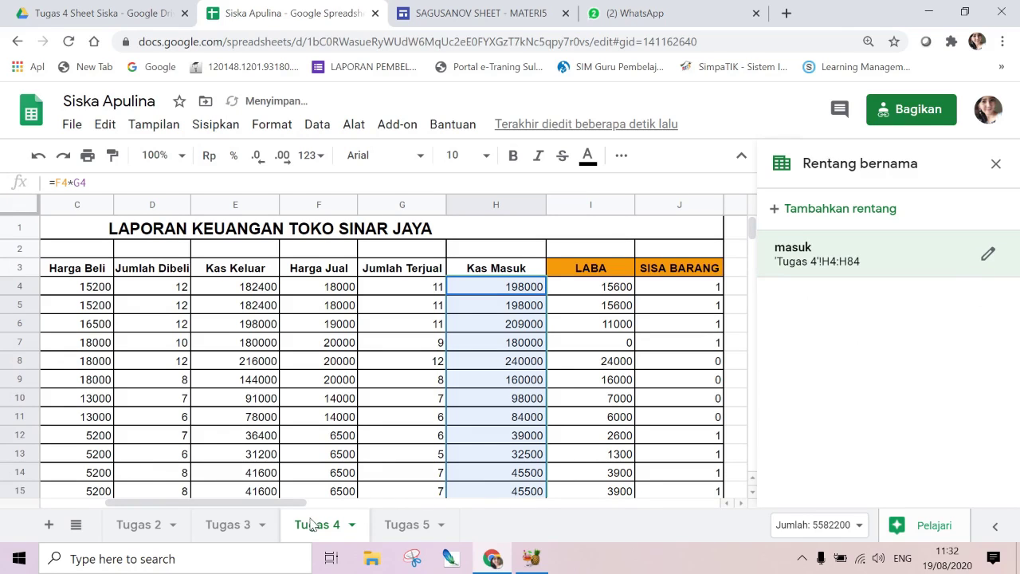
- Add a named range called keluar for the Kas Keluar cells 'Tugas 4'!E4:E84
{"action": "left_click_drag", "start_coordinate": [289, 503], "coordinate": [250, 506]}
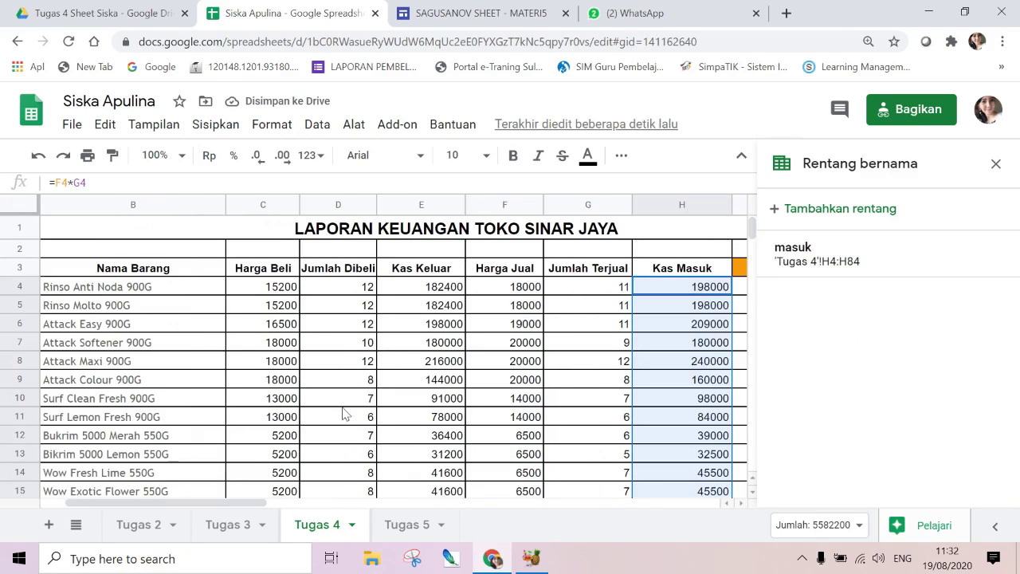
{"action": "left_click", "coordinate": [444, 287]}
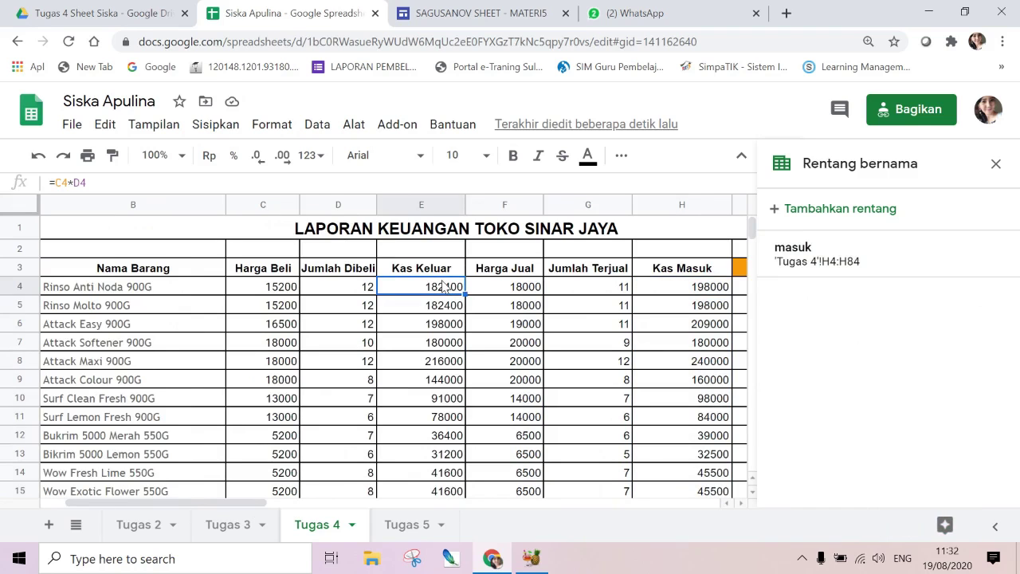
{"action": "key", "text": "shift+Down"}
{"action": "key", "text": "shift+Down"}
{"action": "key", "text": "shift+Down"}
{"action": "key", "text": "shift+Down"}
{"action": "key", "text": "shift+Down"}
{"action": "key", "text": "shift+Down"}
{"action": "key", "text": "shift+Down"}
{"action": "key", "text": "shift+Down"}
{"action": "key", "text": "shift+Down"}
{"action": "key", "text": "shift+Down"}
{"action": "key", "text": "shift+Down"}
{"action": "key", "text": "shift+Down"}
{"action": "key", "text": "shift+Down"}
{"action": "key", "text": "shift+Down"}
{"action": "key", "text": "shift+Down"}
{"action": "key", "text": "shift+Down"}
{"action": "key", "text": "shift+Down"}
{"action": "key", "text": "shift+Down"}
{"action": "key", "text": "shift+Down"}
{"action": "key", "text": "shift+Down"}
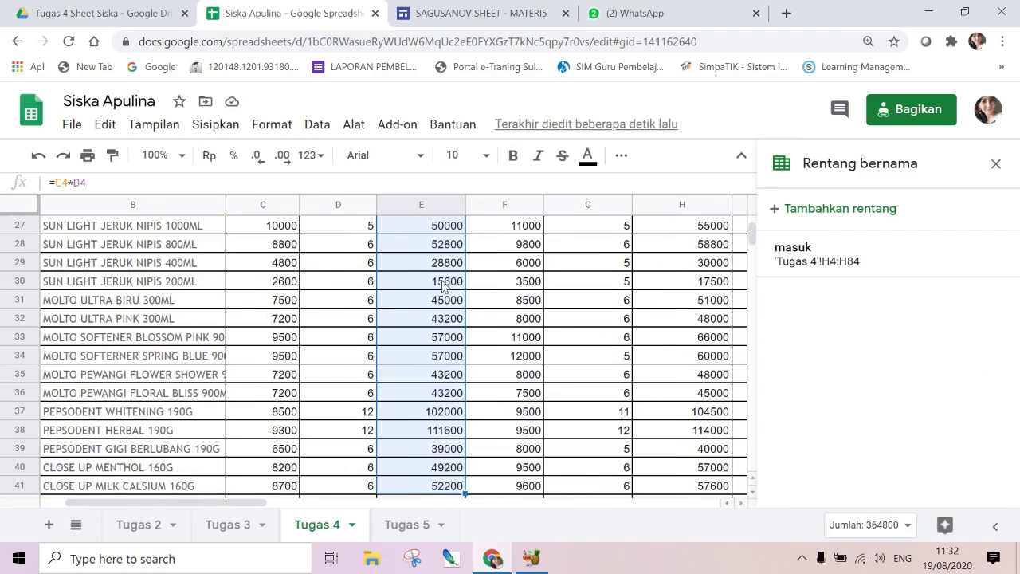
{"action": "key", "text": "shift+Down"}
{"action": "key", "text": "shift+Down"}
{"action": "key", "text": "shift+Down"}
{"action": "key", "text": "shift+Down"}
{"action": "key", "text": "shift+Down"}
{"action": "key", "text": "shift+Down"}
{"action": "key", "text": "shift+Down"}
{"action": "key", "text": "shift+Down"}
{"action": "key", "text": "shift+Down"}
{"action": "key", "text": "shift+Down"}
{"action": "key", "text": "shift+Down"}
{"action": "key", "text": "shift+Down"}
{"action": "key", "text": "shift+Down"}
{"action": "key", "text": "shift+Down"}
{"action": "key", "text": "shift+Down"}
{"action": "key", "text": "shift+Down"}
{"action": "key", "text": "shift+Down"}
{"action": "key", "text": "shift+Down"}
{"action": "key", "text": "shift+Down"}
{"action": "key", "text": "shift+Down"}
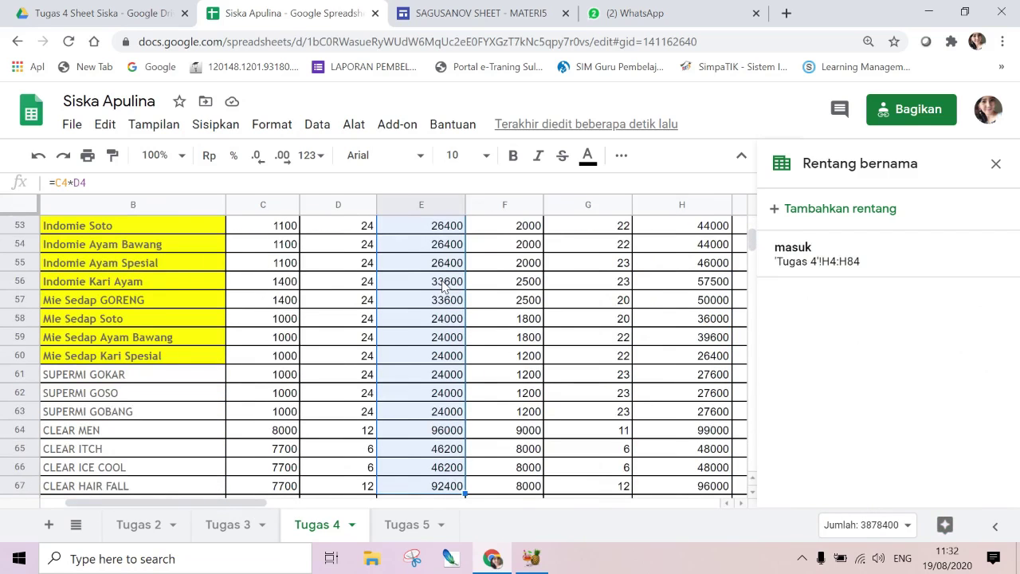
{"action": "key", "text": "shift+Down"}
{"action": "key", "text": "shift+Down"}
{"action": "key", "text": "shift+Down"}
{"action": "key", "text": "shift+Down"}
{"action": "key", "text": "shift+Down"}
{"action": "key", "text": "shift+Down"}
{"action": "key", "text": "shift+Down"}
{"action": "key", "text": "shift+Down"}
{"action": "key", "text": "shift+Down"}
{"action": "key", "text": "shift+Down"}
{"action": "key", "text": "shift+Down"}
{"action": "key", "text": "shift+Down"}
{"action": "key", "text": "shift+Down"}
{"action": "key", "text": "shift+Down"}
{"action": "key", "text": "shift+Down"}
{"action": "key", "text": "shift+Down"}
{"action": "key", "text": "shift+Down"}
{"action": "key", "text": "shift+Down"}
{"action": "key", "text": "shift+Down"}
{"action": "key", "text": "shift+Down"}
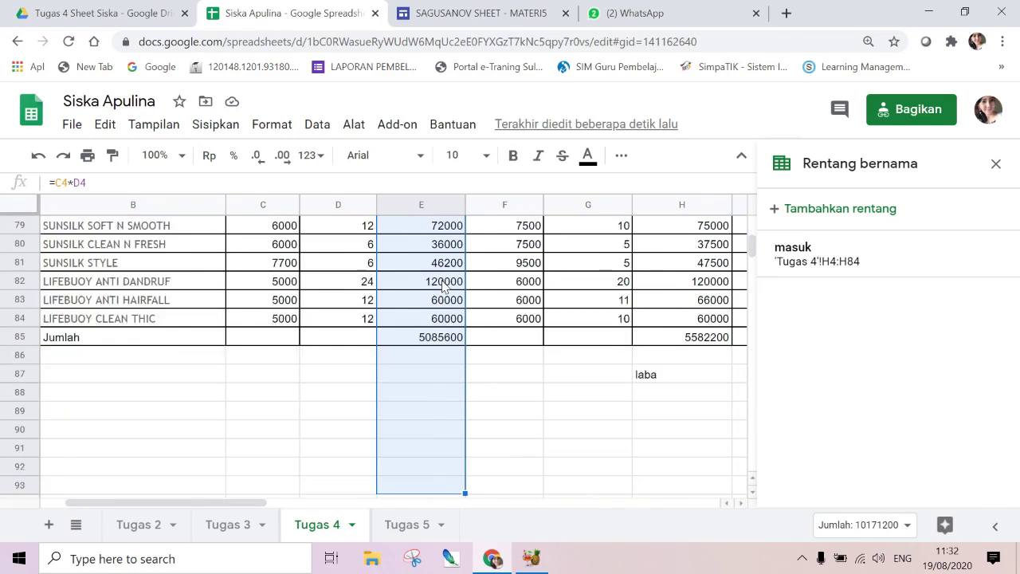
{"action": "key", "text": "shift+Up"}
{"action": "key", "text": "shift+Up"}
{"action": "key", "text": "shift+Up"}
{"action": "key", "text": "shift+Up"}
{"action": "key", "text": "shift+Up"}
{"action": "key", "text": "shift+Up"}
{"action": "key", "text": "shift+Up"}
{"action": "key", "text": "shift+Up"}
{"action": "key", "text": "shift+Up"}
{"action": "key", "text": "shift+Up"}
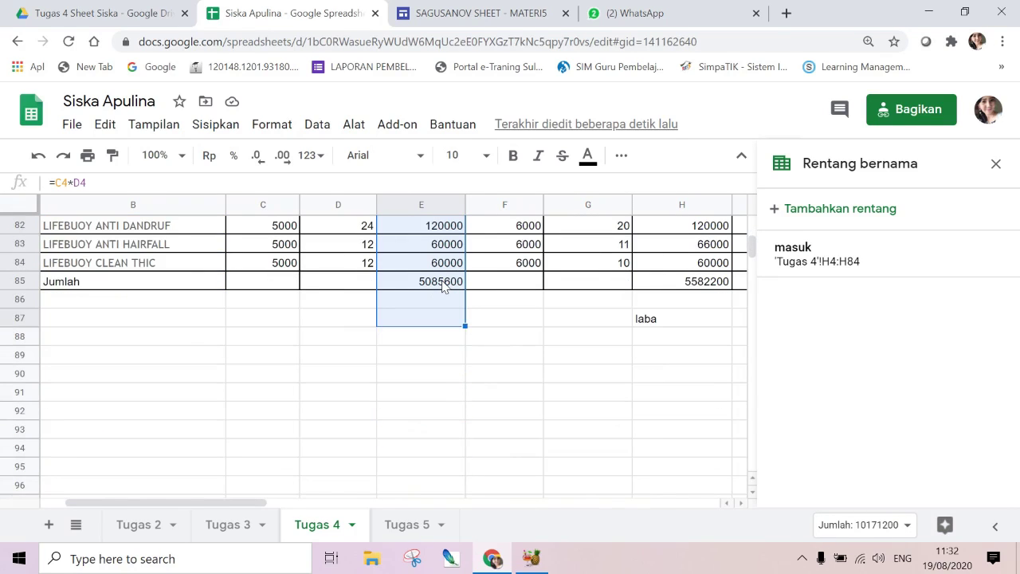
{"action": "key", "text": "shift+Up"}
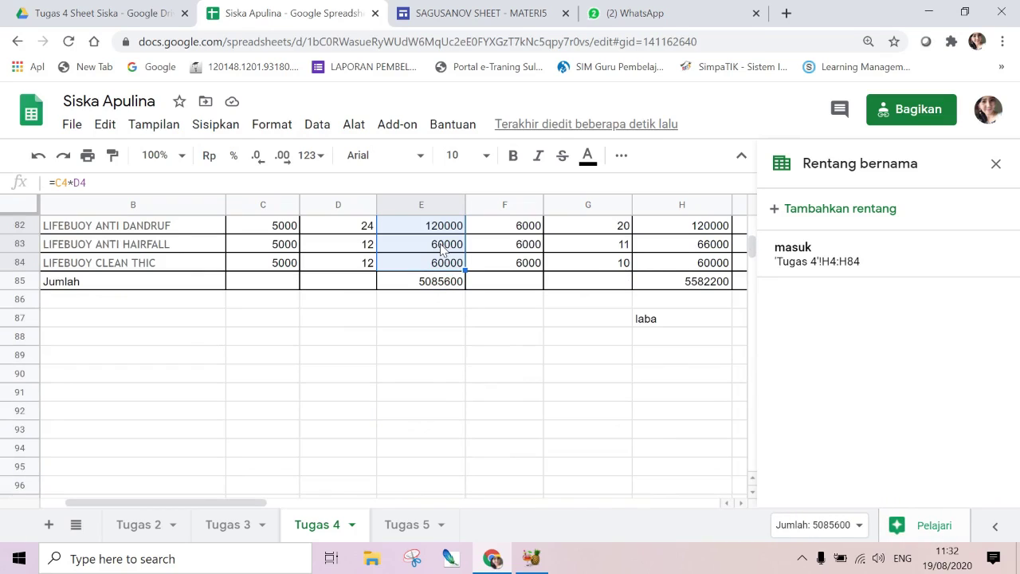
{"action": "left_click", "coordinate": [778, 213]}
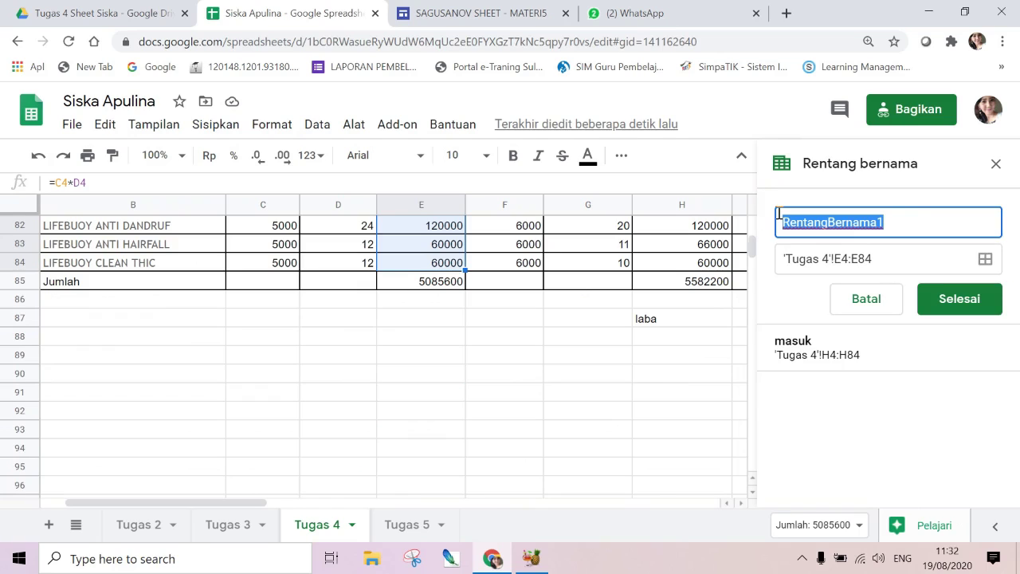
{"action": "type", "text": "keluar"}
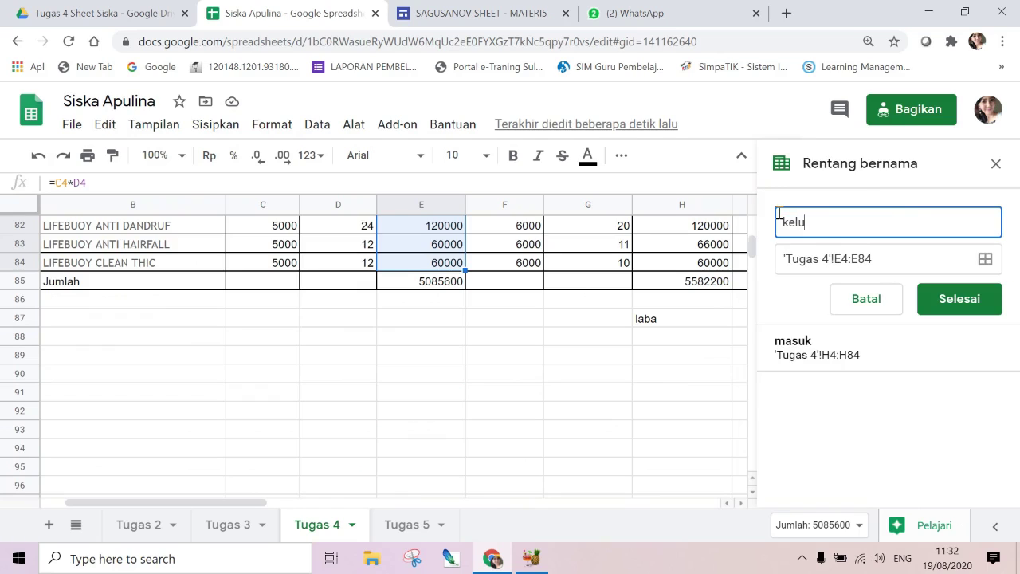
{"action": "left_click", "coordinate": [949, 301]}
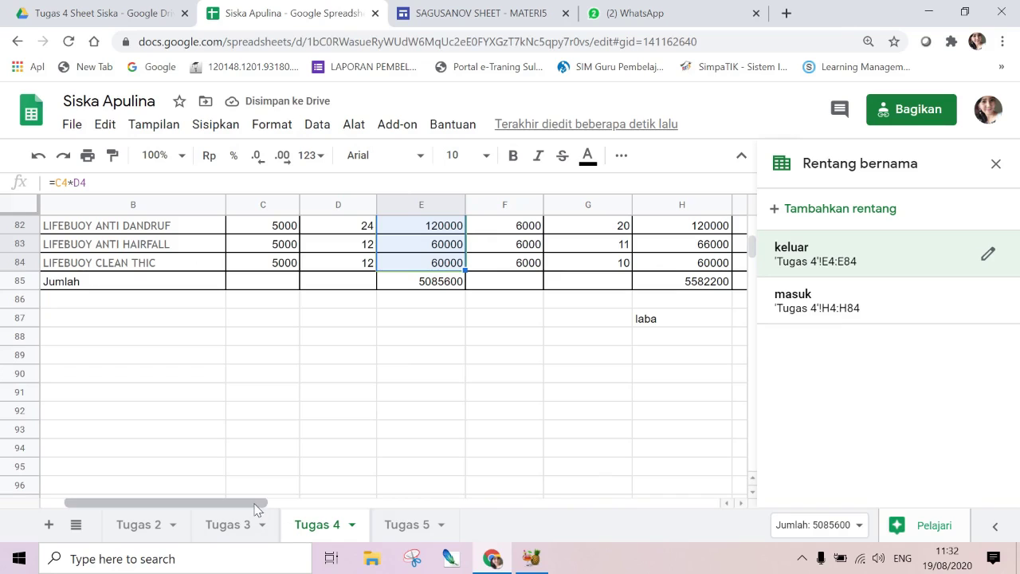
- Add a named range called laba for the LABA cells 'Tugas 4'!I4:I84
{"action": "left_click_drag", "start_coordinate": [258, 508], "coordinate": [400, 511]}
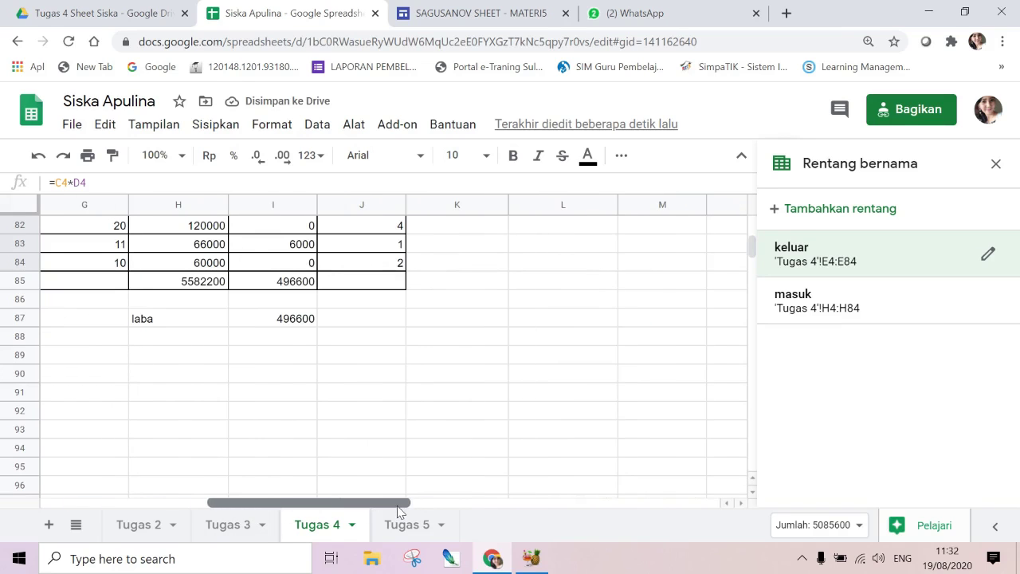
{"action": "left_click_drag", "start_coordinate": [751, 246], "coordinate": [753, 228]}
{"action": "left_click", "coordinate": [305, 291]}
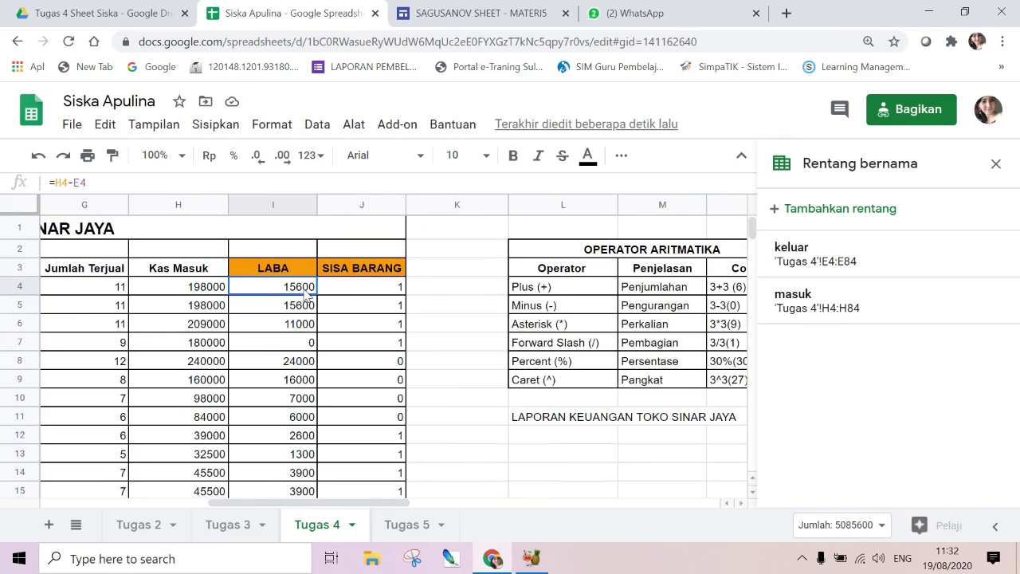
{"action": "key", "text": "shift+Down"}
{"action": "key", "text": "shift+Down"}
{"action": "key", "text": "shift+Down"}
{"action": "key", "text": "shift+Down"}
{"action": "key", "text": "shift+Down"}
{"action": "key", "text": "shift+Down"}
{"action": "key", "text": "shift+Down"}
{"action": "key", "text": "shift+Down"}
{"action": "key", "text": "shift+Down"}
{"action": "key", "text": "shift+Down"}
{"action": "key", "text": "shift+Down"}
{"action": "key", "text": "shift+Down"}
{"action": "key", "text": "shift+Down"}
{"action": "key", "text": "shift+Down"}
{"action": "key", "text": "shift+Down"}
{"action": "key", "text": "shift+Down"}
{"action": "key", "text": "shift+Down"}
{"action": "key", "text": "shift+Down"}
{"action": "key", "text": "shift+Down"}
{"action": "key", "text": "shift+Down"}
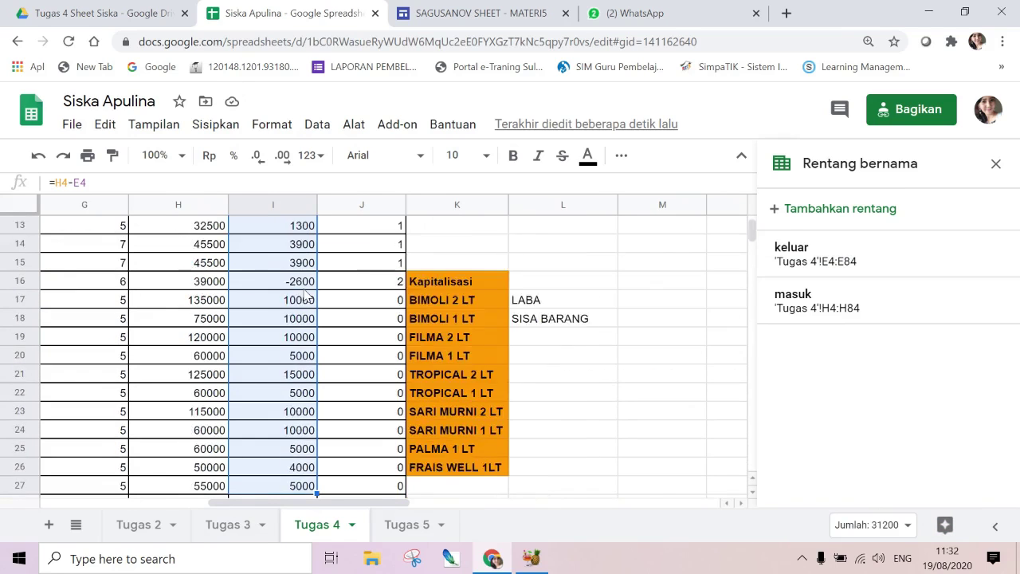
{"action": "key", "text": "shift+Down"}
{"action": "key", "text": "shift+Down"}
{"action": "key", "text": "shift+Down"}
{"action": "key", "text": "shift+Down"}
{"action": "key", "text": "shift+Down"}
{"action": "key", "text": "shift+Down"}
{"action": "key", "text": "shift+Down"}
{"action": "key", "text": "shift+Down"}
{"action": "key", "text": "shift+Down"}
{"action": "key", "text": "shift+Down"}
{"action": "key", "text": "shift+Down"}
{"action": "key", "text": "shift+Down"}
{"action": "key", "text": "shift+Down"}
{"action": "key", "text": "shift+Down"}
{"action": "key", "text": "shift+Down"}
{"action": "key", "text": "shift+Down"}
{"action": "key", "text": "shift+Down"}
{"action": "key", "text": "shift+Down"}
{"action": "key", "text": "shift+Down"}
{"action": "key", "text": "shift+Down"}
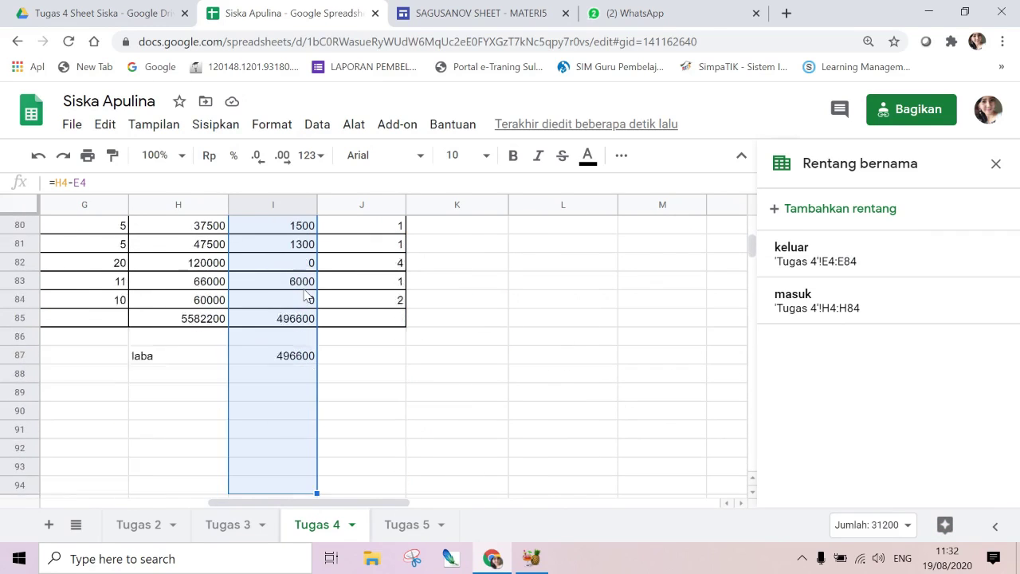
{"action": "key", "text": "shift+Down"}
{"action": "key", "text": "shift+Down"}
{"action": "key", "text": "shift+Down"}
{"action": "key", "text": "shift+Up"}
{"action": "key", "text": "shift+Up"}
{"action": "key", "text": "shift+Up"}
{"action": "key", "text": "shift+Up"}
{"action": "key", "text": "shift+Up"}
{"action": "key", "text": "shift+Up"}
{"action": "key", "text": "shift+Up"}
{"action": "key", "text": "shift+Up"}
{"action": "key", "text": "shift+Up"}
{"action": "key", "text": "shift+Up"}
{"action": "key", "text": "shift+Up"}
{"action": "key", "text": "shift+Up"}
{"action": "key", "text": "shift+Up"}
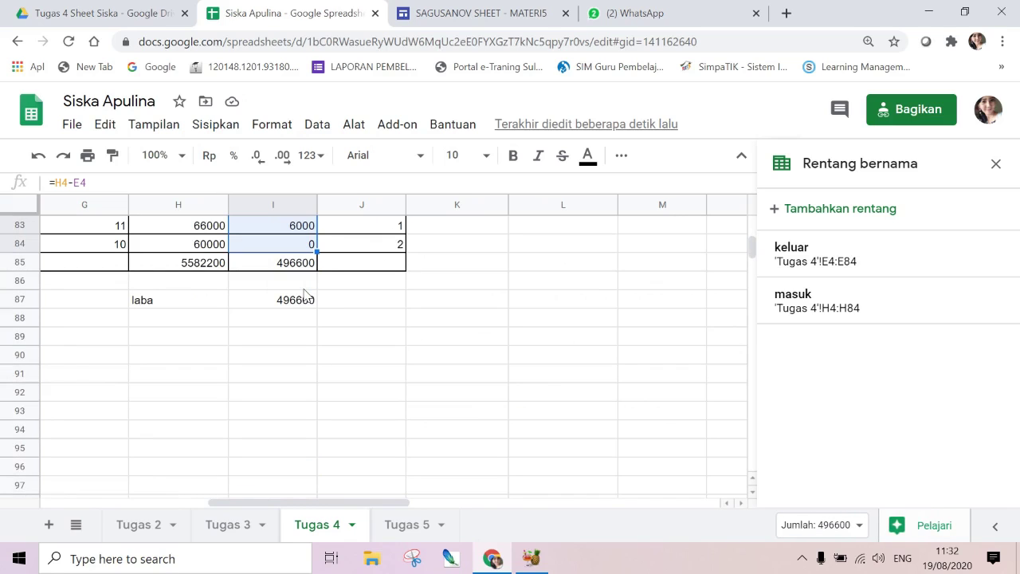
{"action": "left_click", "coordinate": [771, 214]}
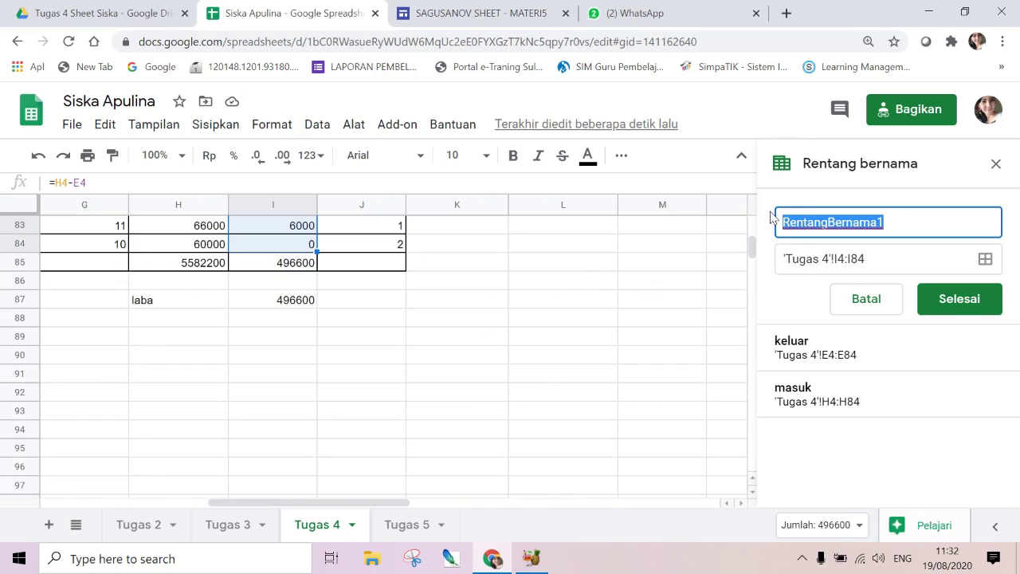
{"action": "key", "text": "BackSpace"}
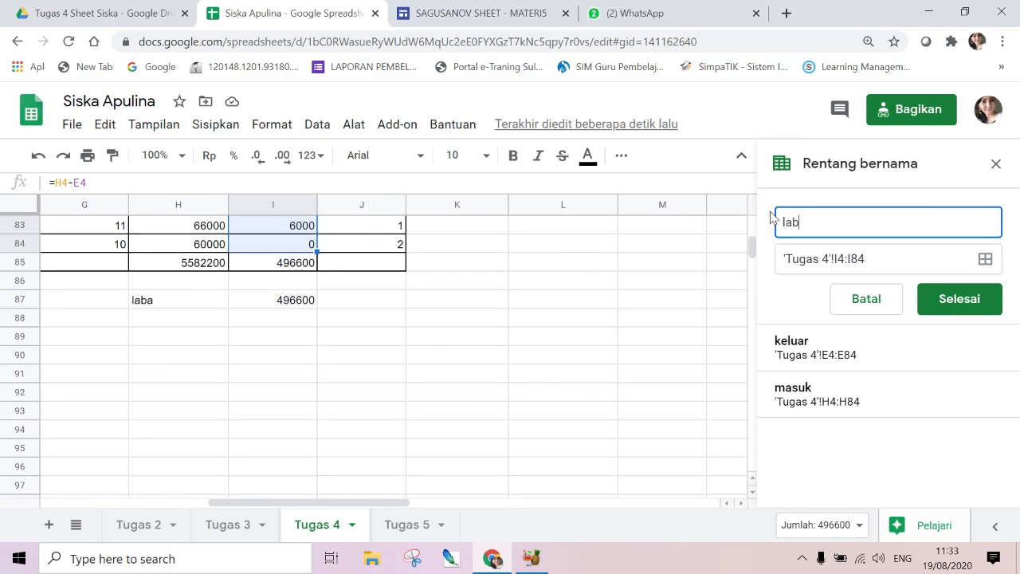
{"action": "left_click", "coordinate": [956, 298]}
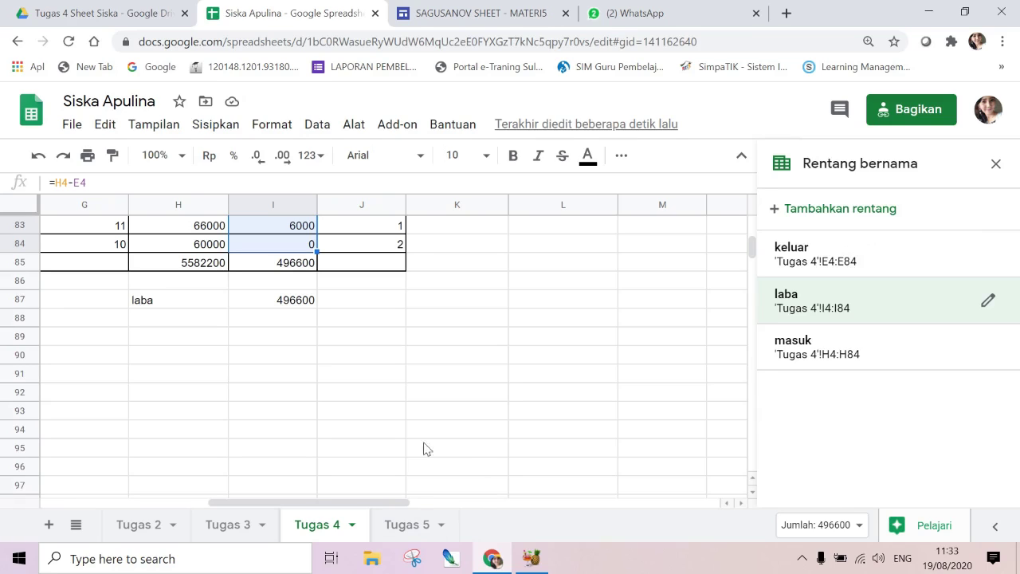
- In cell F2 of Tugas 5, total Kas Keluar with a SUM of the keluar range, 'Tugas 4'!E4:E84
{"action": "left_click", "coordinate": [407, 525]}
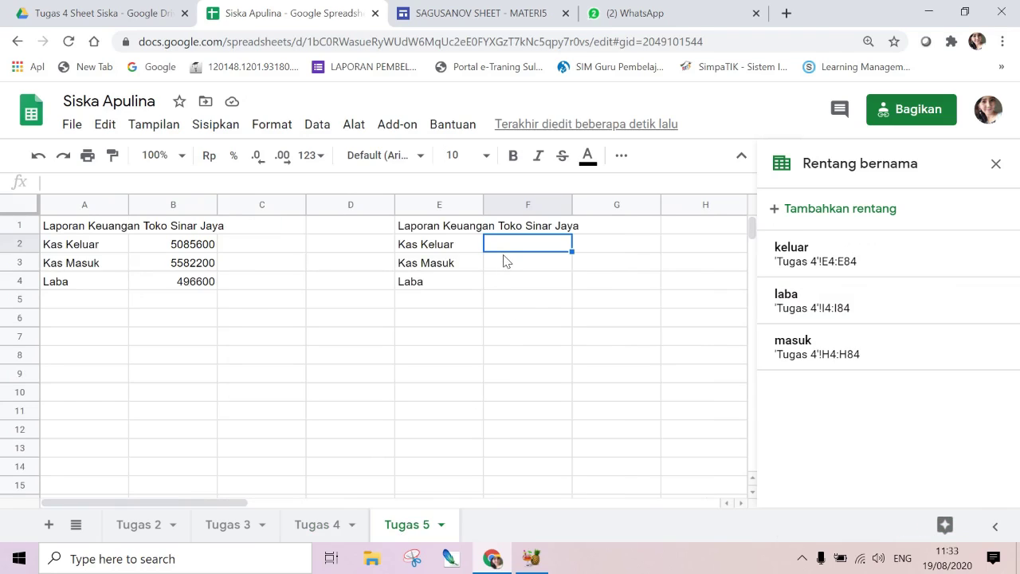
{"action": "type", "text": "=sum"}
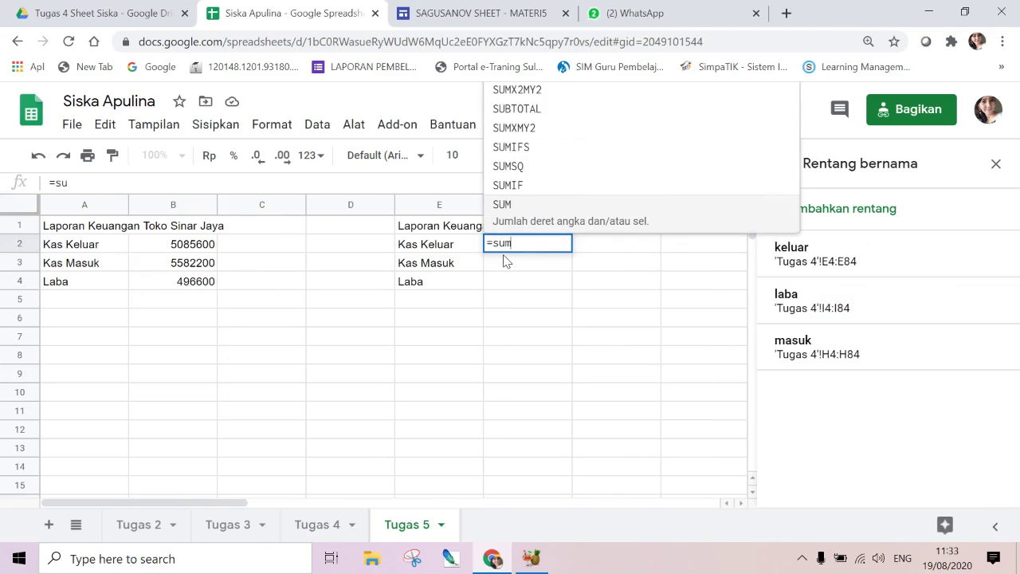
{"action": "type", "text": "("}
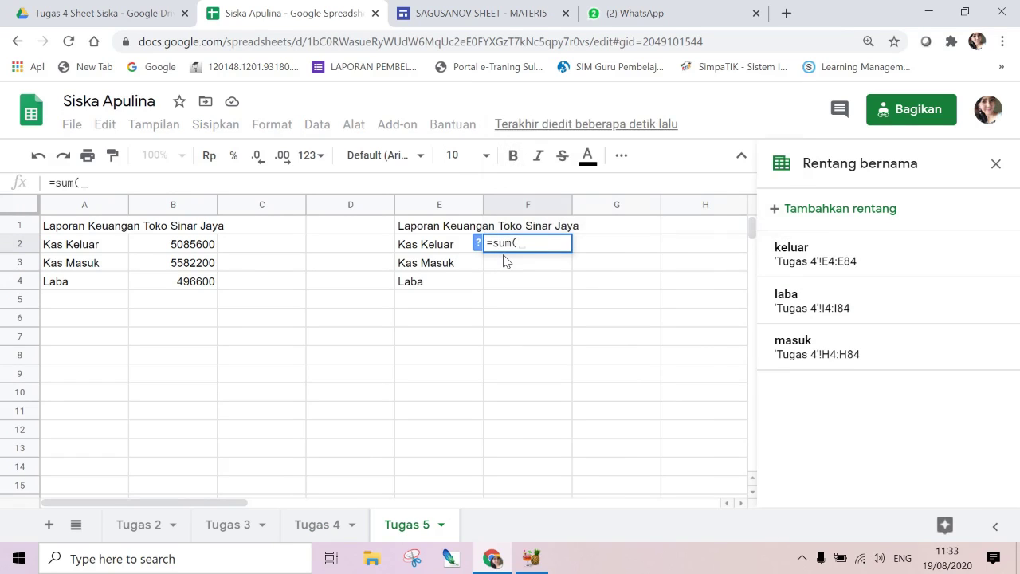
{"action": "left_click", "coordinate": [801, 261]}
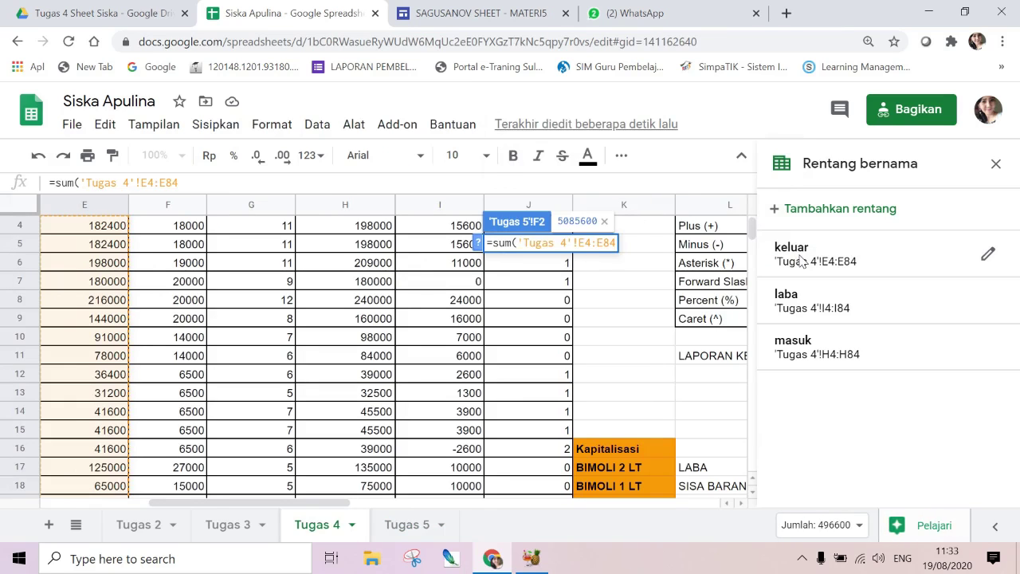
{"action": "type", "text": ")"}
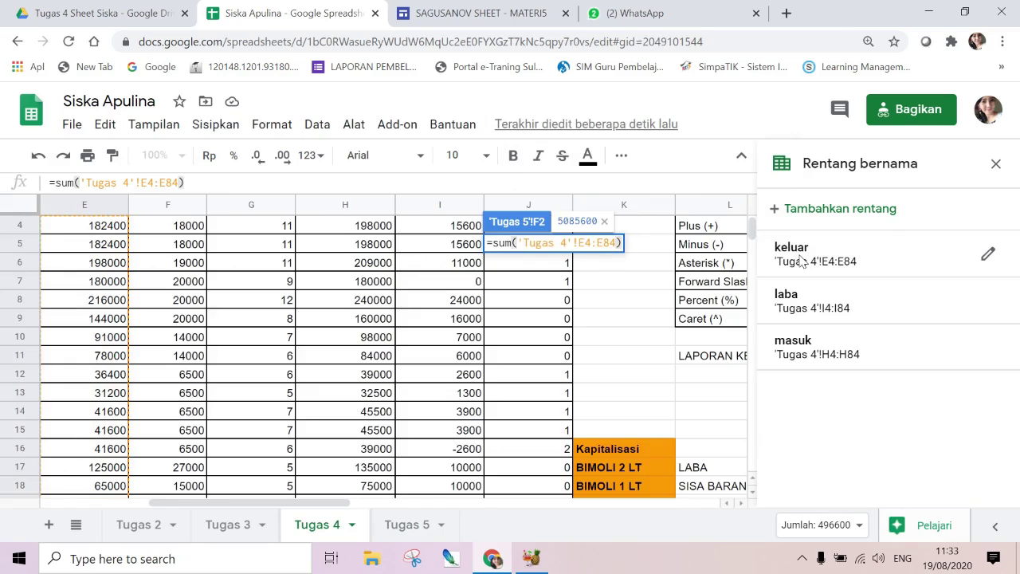
{"action": "key", "text": "Return"}
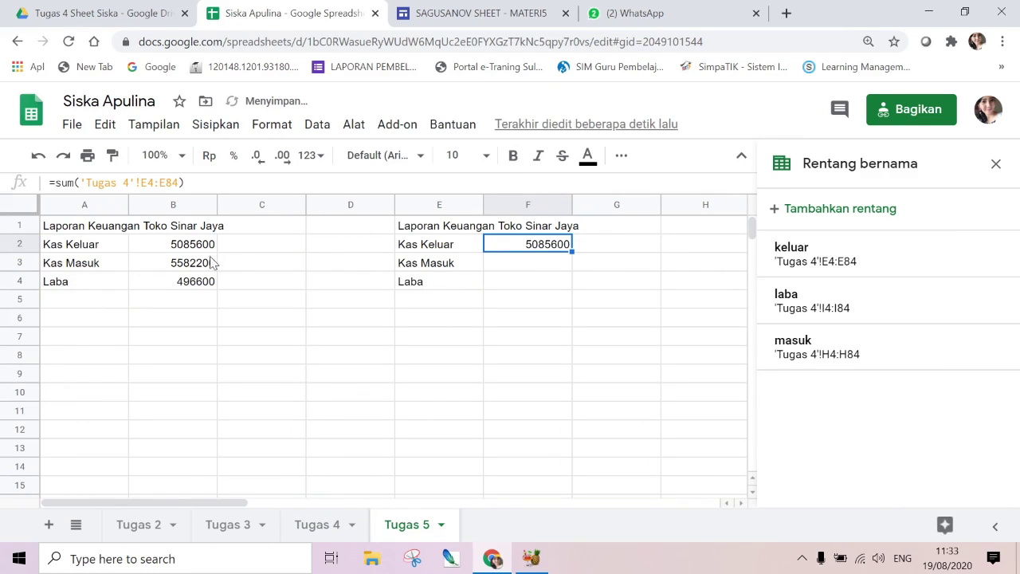
- In cell F3, total Kas Masuk with a SUM of the masuk range, 'Tugas 4'!H4:H84
{"action": "left_click", "coordinate": [507, 267]}
{"action": "type", "text": "=sum"}
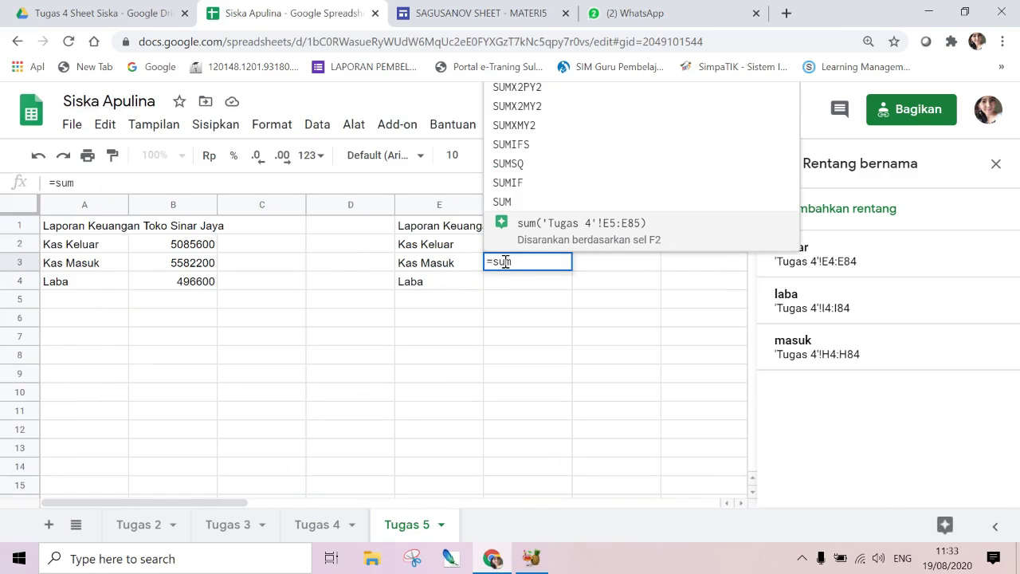
{"action": "type", "text": "("}
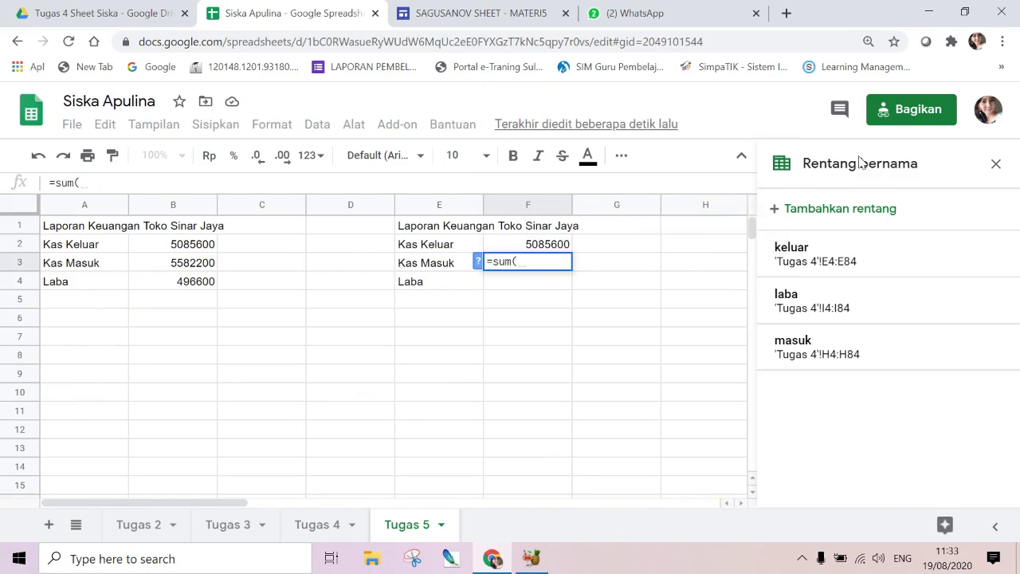
{"action": "left_click", "coordinate": [824, 354]}
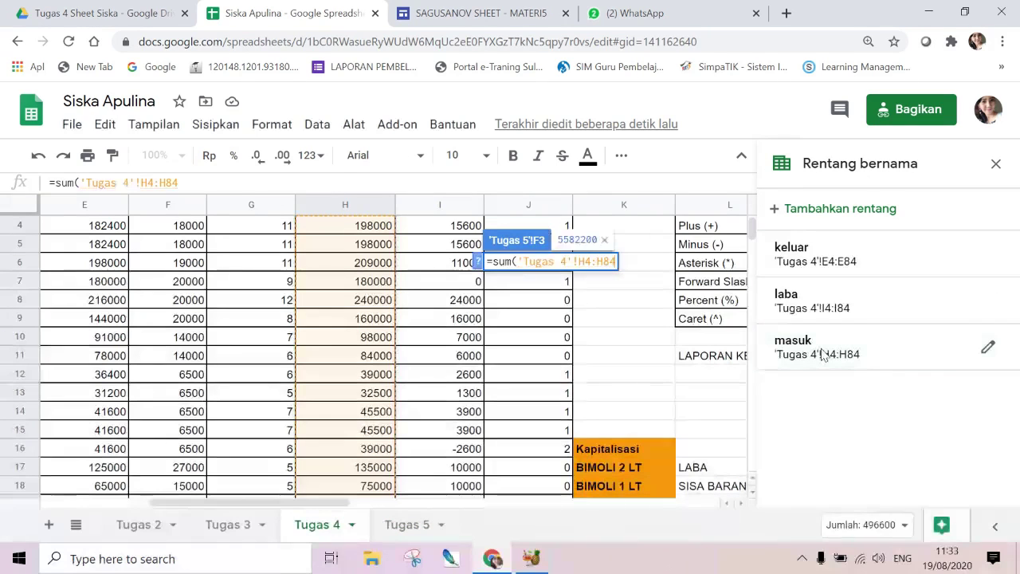
{"action": "type", "text": ")"}
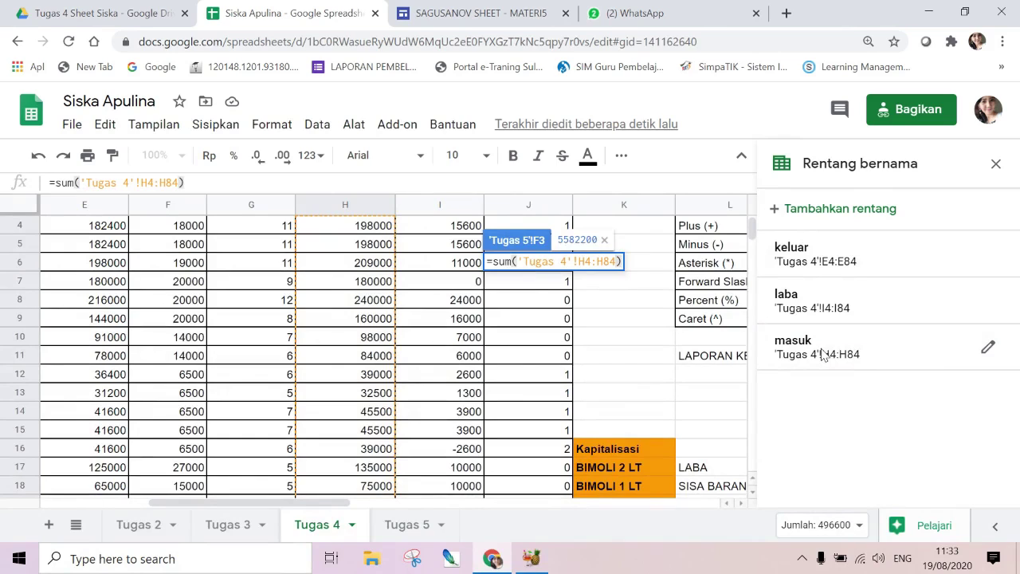
{"action": "key", "text": "Return"}
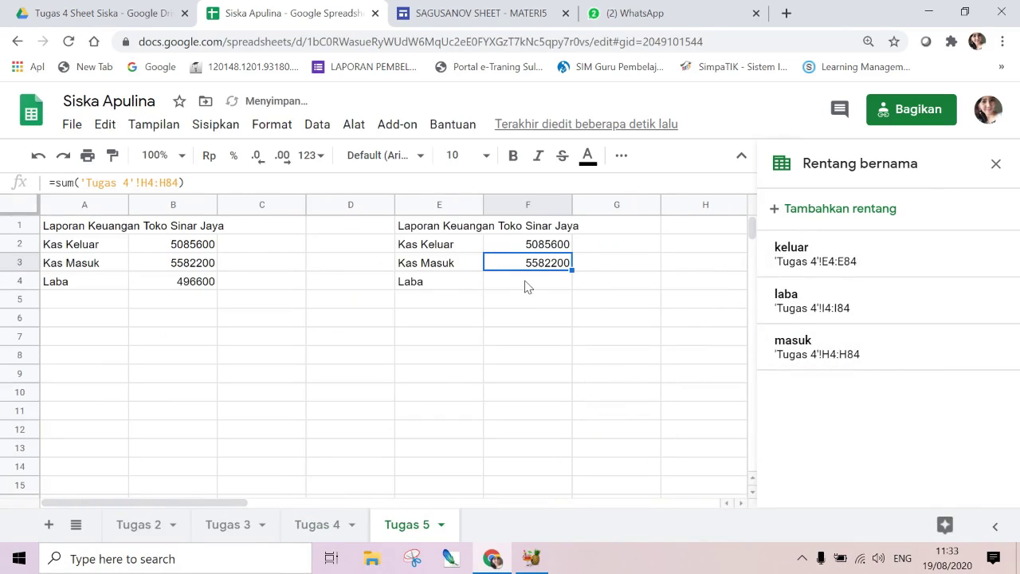
- In cell F4, total Laba with a SUM of the laba named range, 'Tugas 4'!I4:I84
{"action": "left_click", "coordinate": [526, 284]}
{"action": "type", "text": "="}
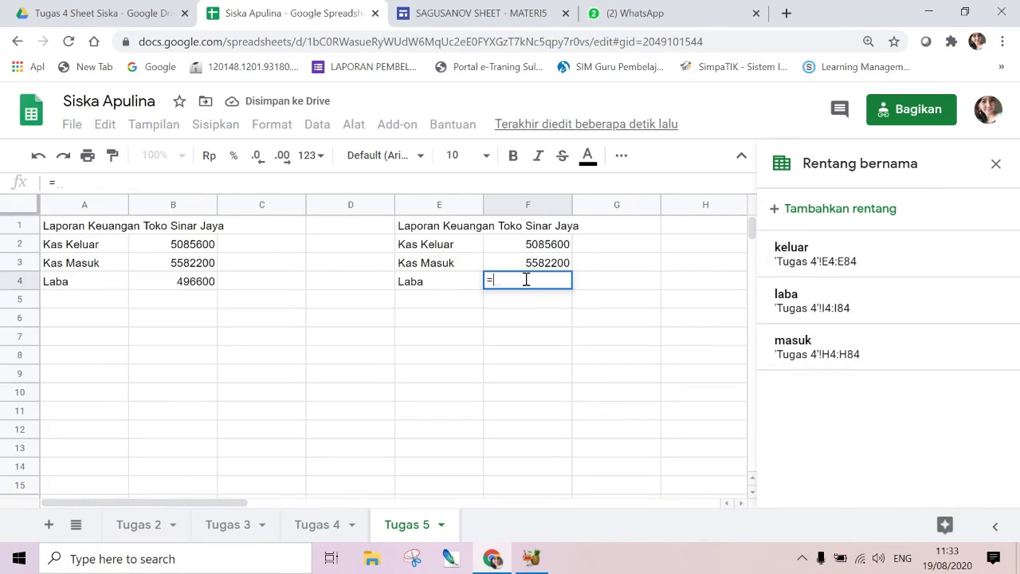
{"action": "type", "text": "sum"}
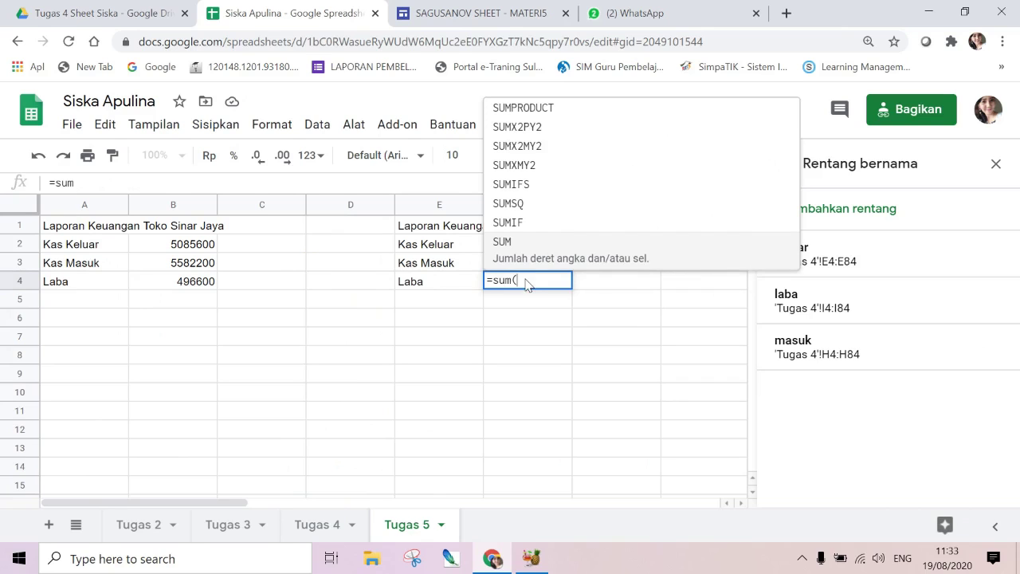
{"action": "type", "text": "("}
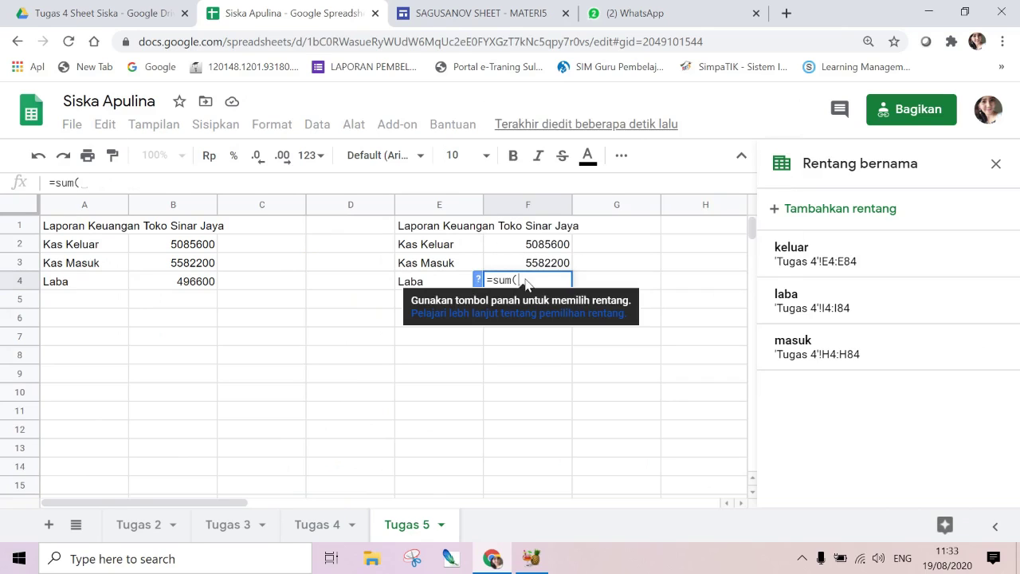
{"action": "left_click", "coordinate": [788, 301]}
{"action": "type", "text": ")"}
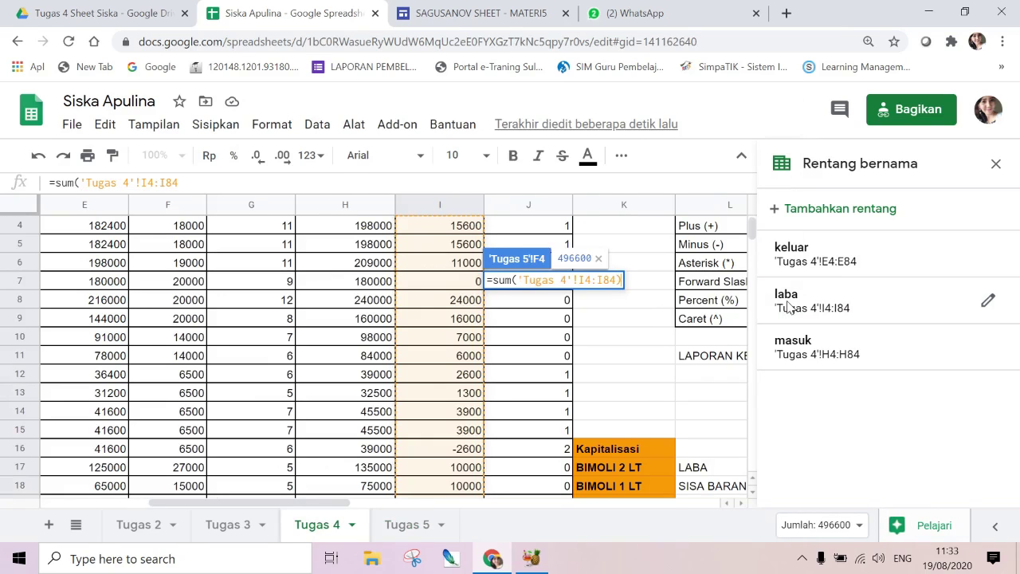
{"action": "key", "text": "Return"}
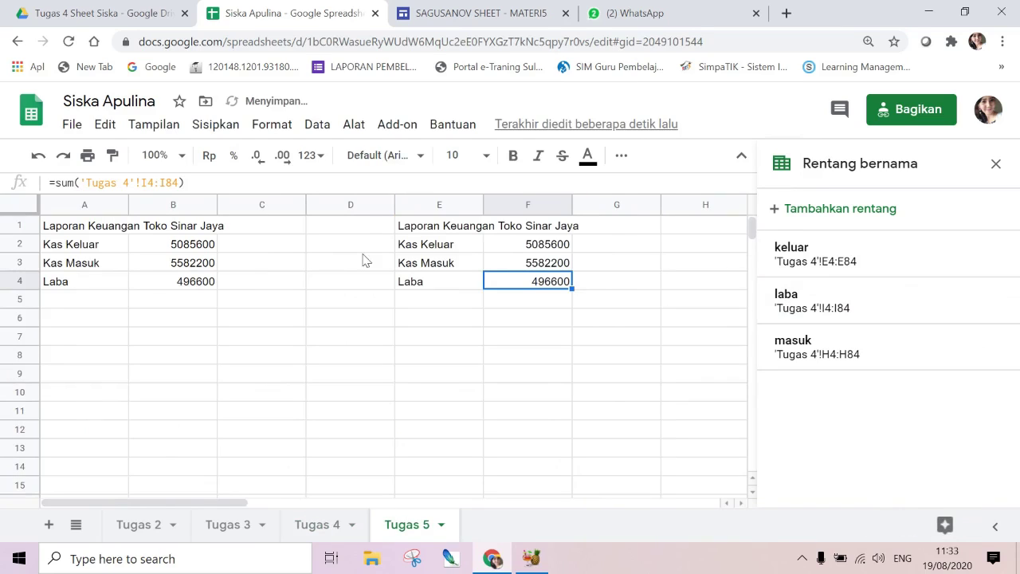
{"action": "left_click", "coordinate": [57, 249]}
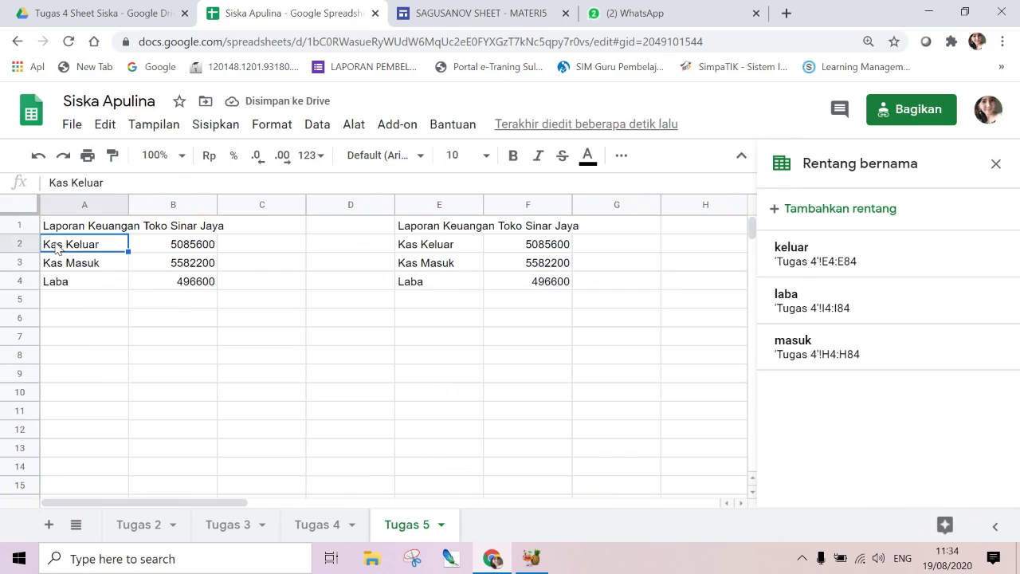
{"action": "key", "text": "Up"}
{"action": "key", "text": "Right"}
{"action": "left_click", "coordinate": [57, 249]}
{"action": "key", "text": "shift+Right"}
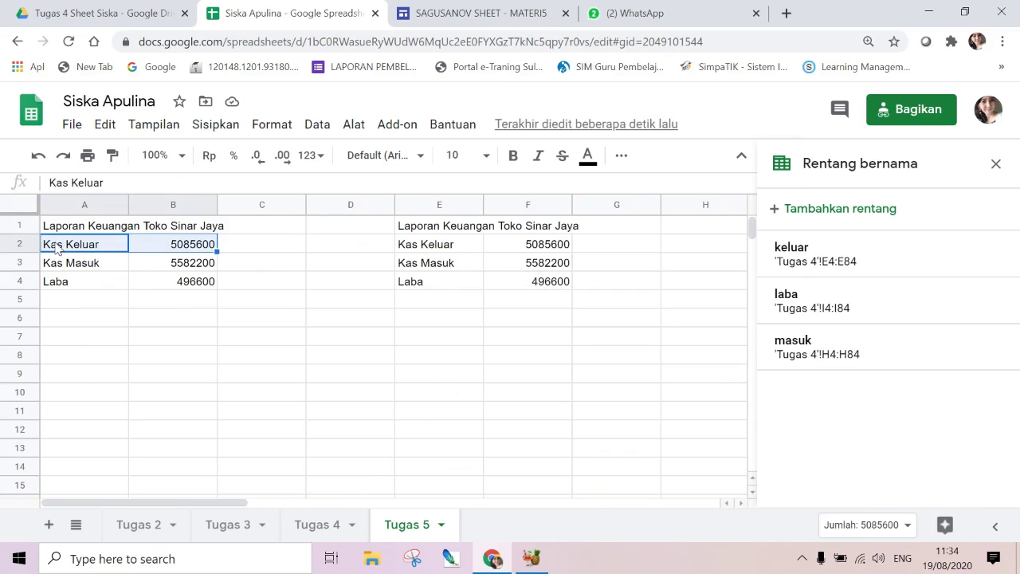
{"action": "key", "text": "shift+Down"}
{"action": "key", "text": "shift+Down"}
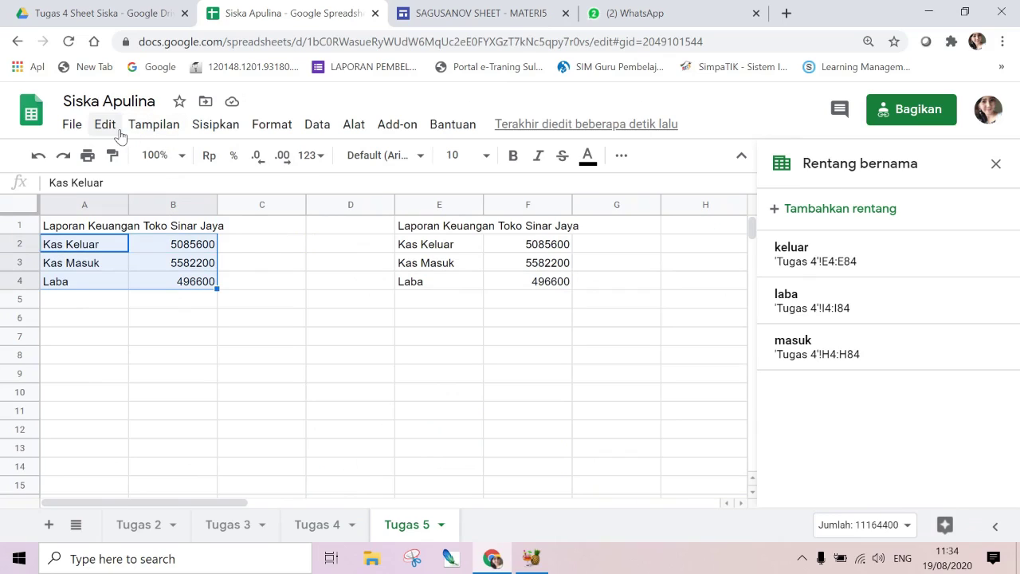
{"action": "left_click", "coordinate": [67, 126]}
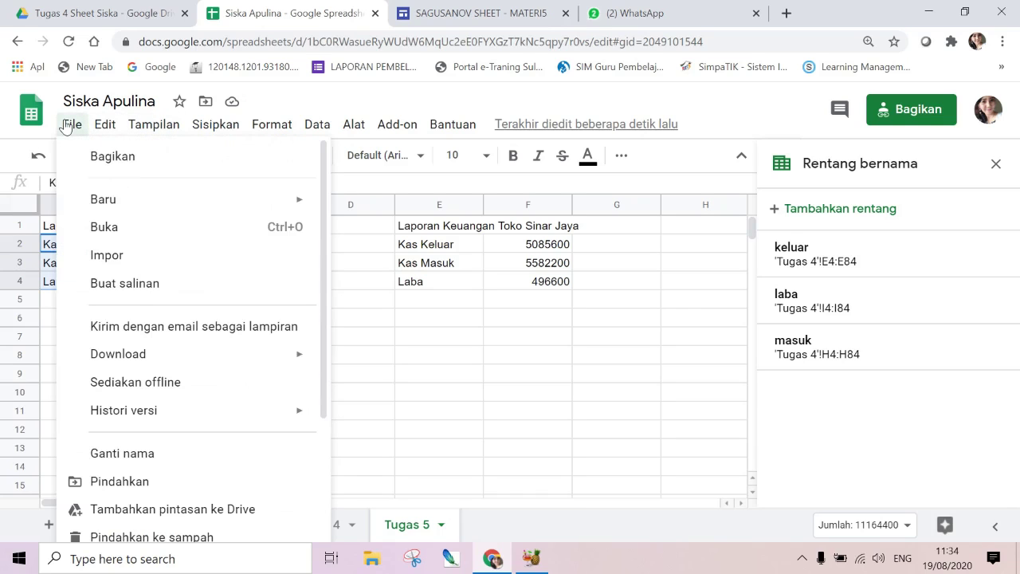
{"action": "mouse_move", "coordinate": [201, 129]}
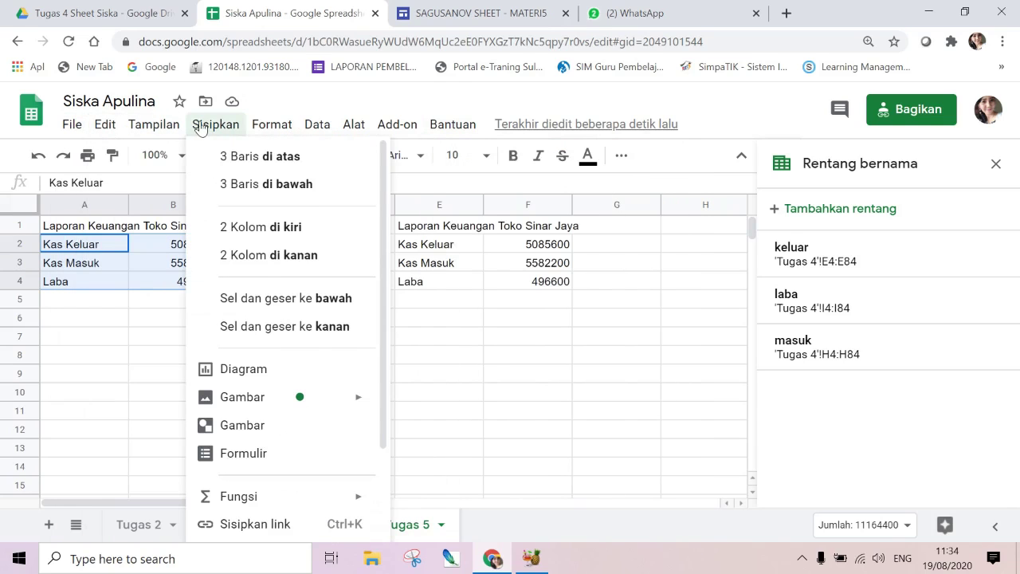
{"action": "mouse_move", "coordinate": [396, 126]}
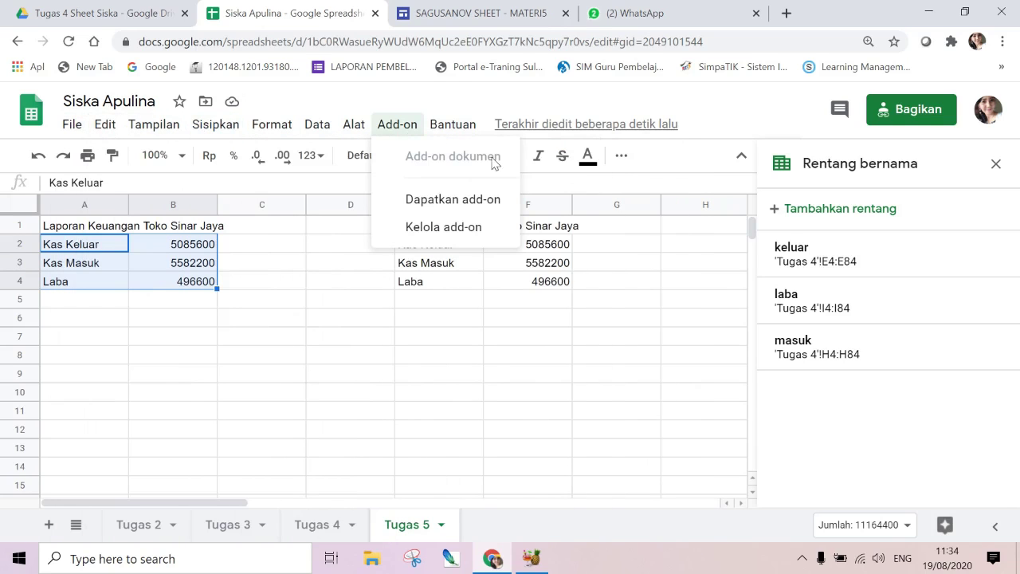
{"action": "left_click", "coordinate": [292, 323]}
- Apply all borders to the first summary table, cells A2:B4
{"action": "left_click", "coordinate": [92, 247]}
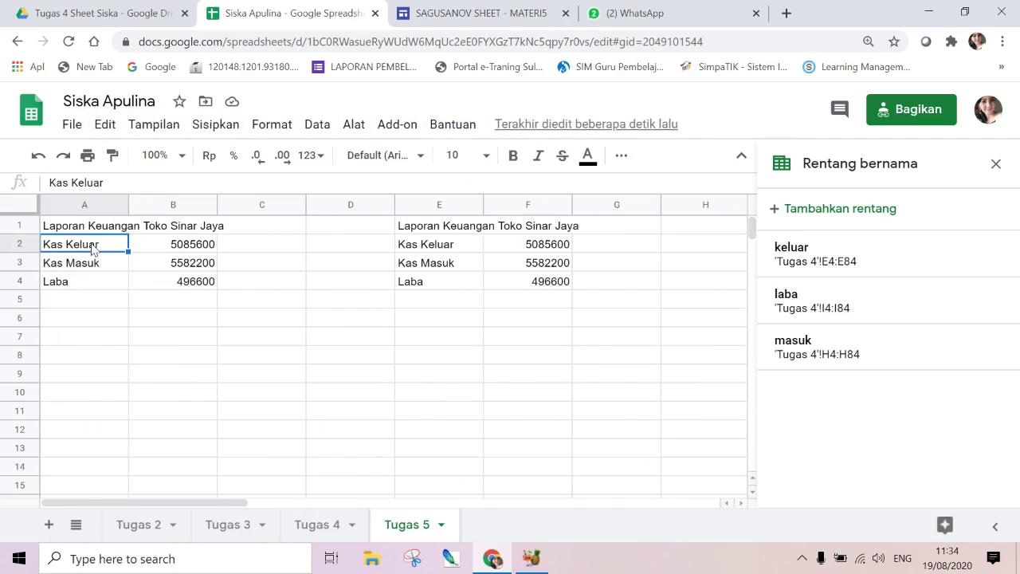
{"action": "key", "text": "shift+Right"}
{"action": "key", "text": "shift+Down"}
{"action": "key", "text": "shift+Down"}
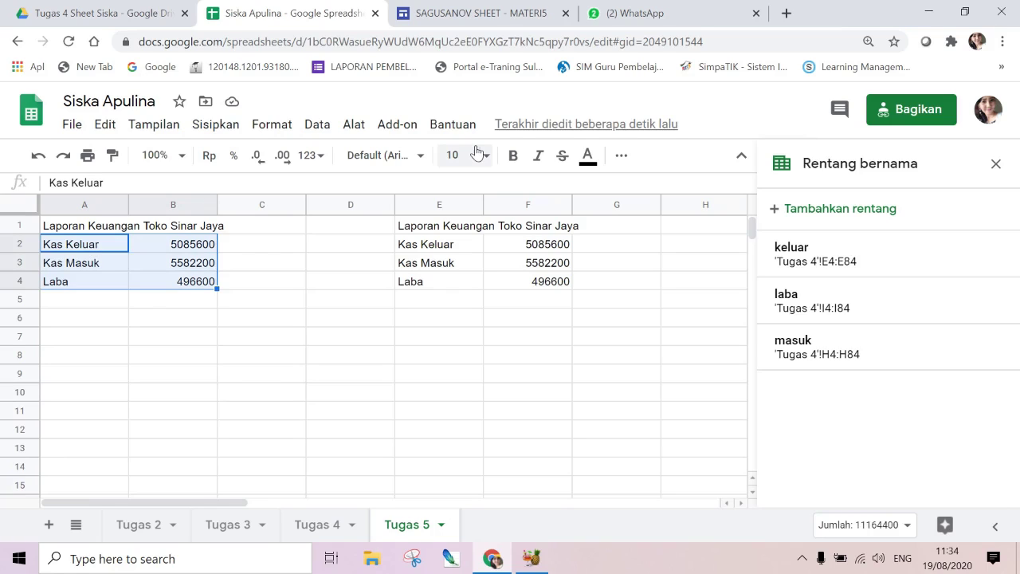
{"action": "left_click", "coordinate": [621, 157]}
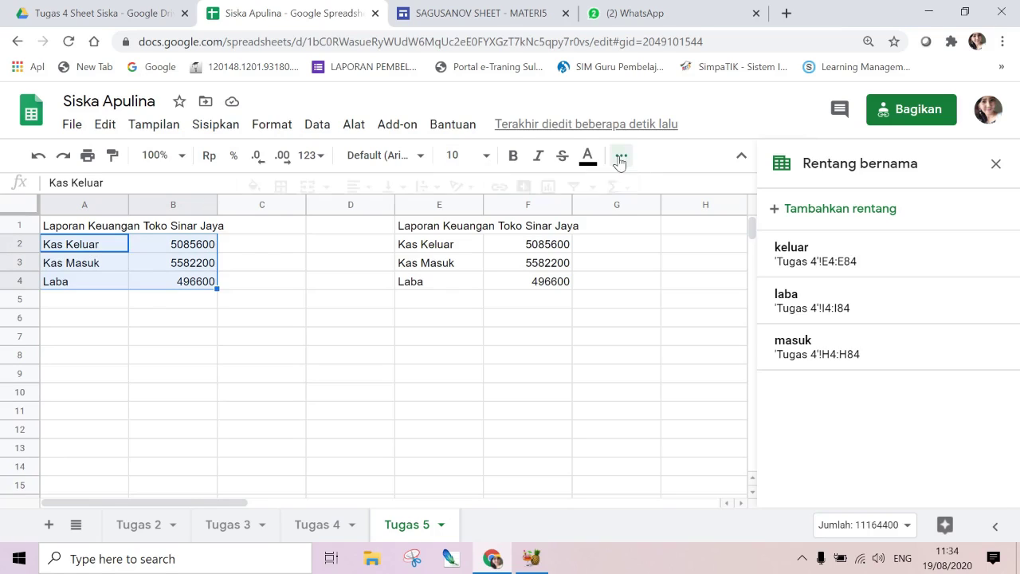
{"action": "left_click", "coordinate": [282, 188]}
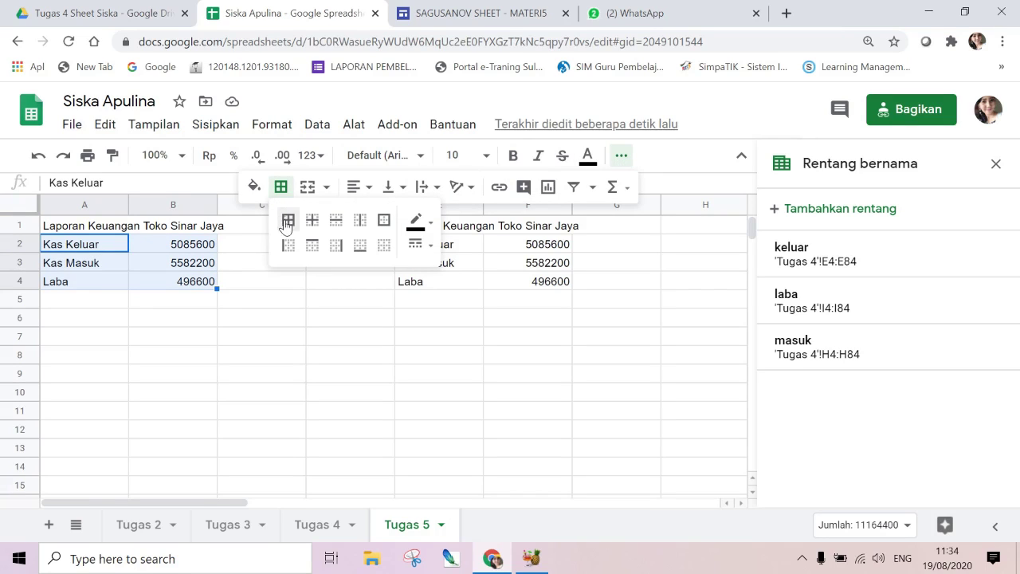
{"action": "left_click", "coordinate": [287, 225]}
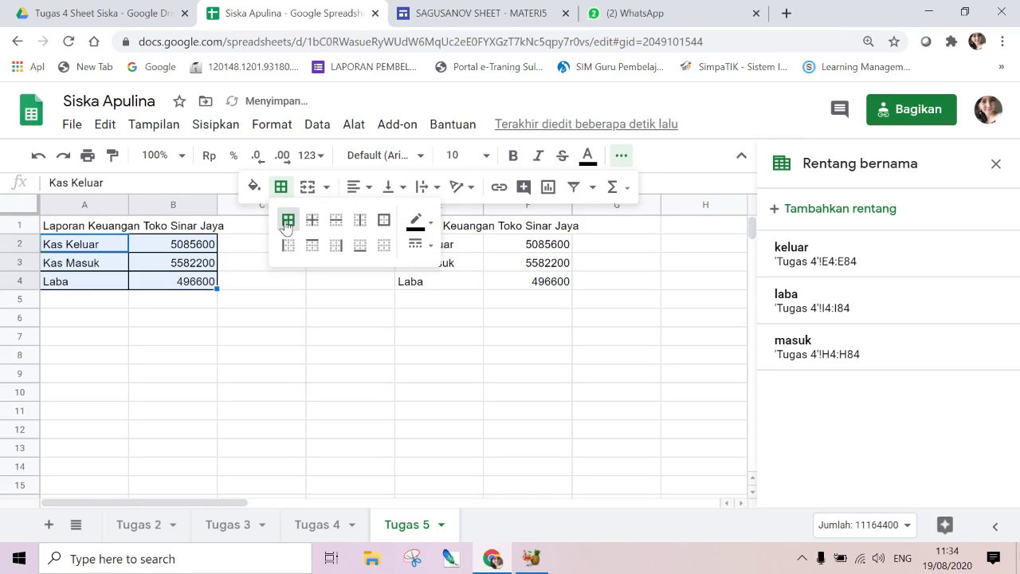
- Apply all borders to the second summary table, cells E2:F4
{"action": "left_click", "coordinate": [472, 262]}
{"action": "left_click", "coordinate": [440, 247]}
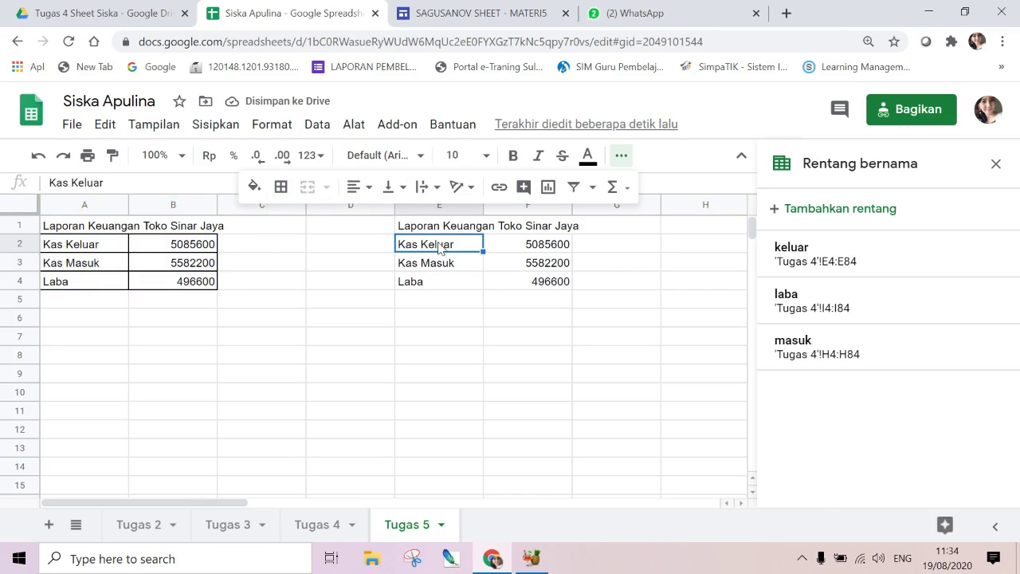
{"action": "key", "text": "shift+Right"}
{"action": "key", "text": "shift+Right"}
{"action": "key", "text": "shift+Left"}
{"action": "key", "text": "shift+Down"}
{"action": "key", "text": "shift+Down"}
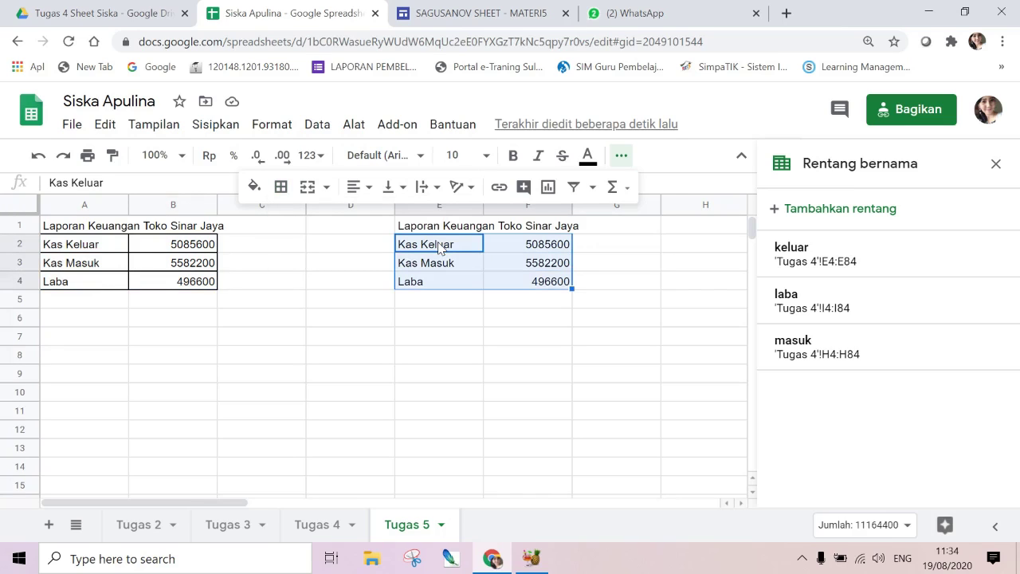
{"action": "left_click", "coordinate": [281, 188]}
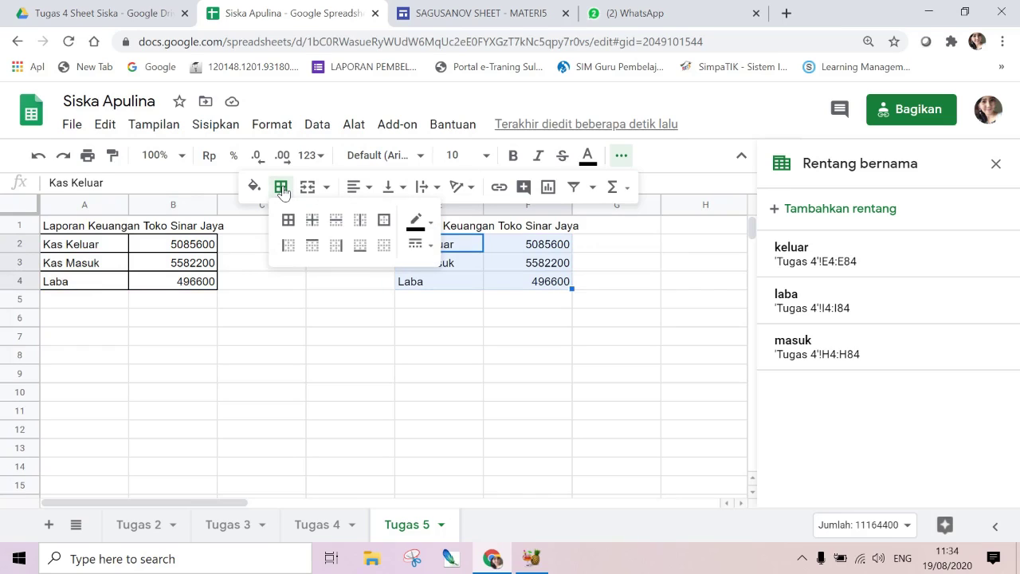
{"action": "left_click", "coordinate": [288, 220]}
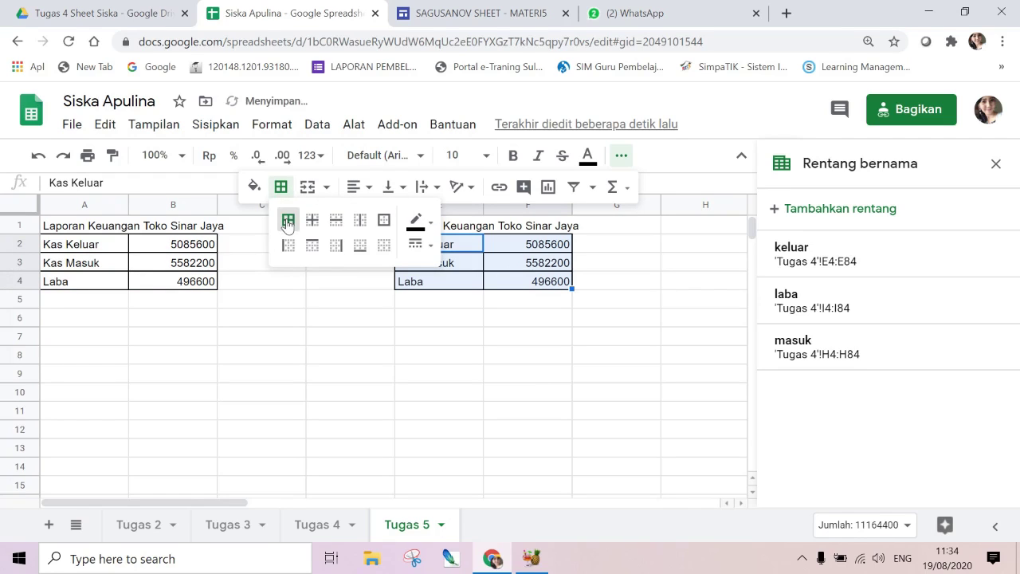
{"action": "left_click", "coordinate": [752, 226]}
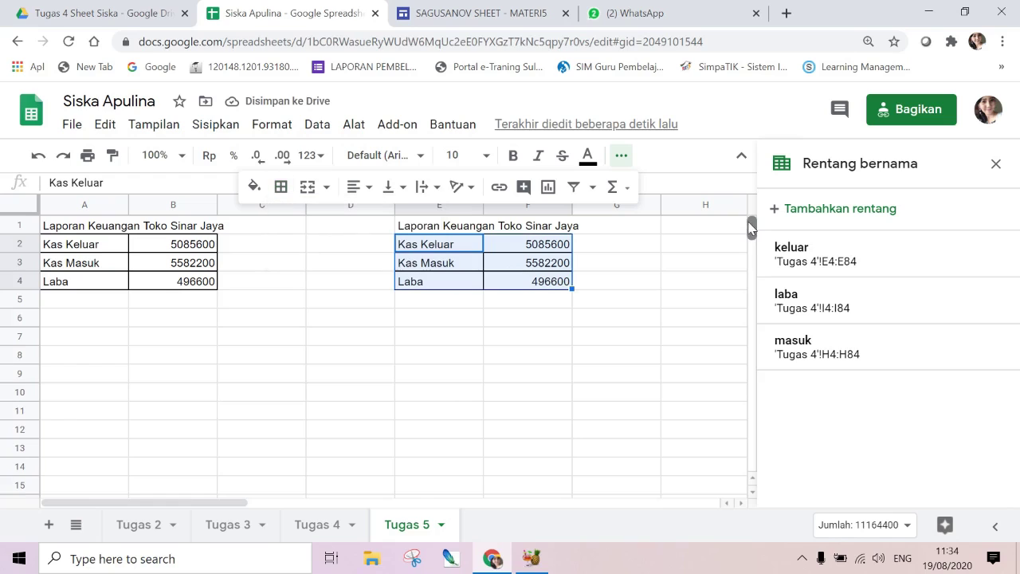
- Make both Laporan Keuangan Toko Sinar Jaya titles in cells A1 and E1 bold
{"action": "left_click", "coordinate": [68, 231]}
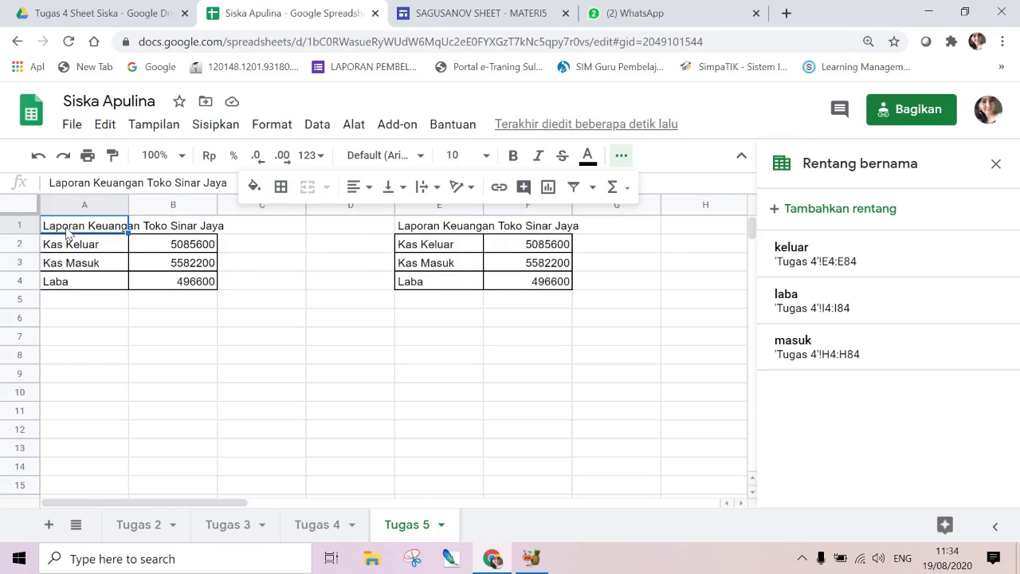
{"action": "key", "text": "ctrl+b"}
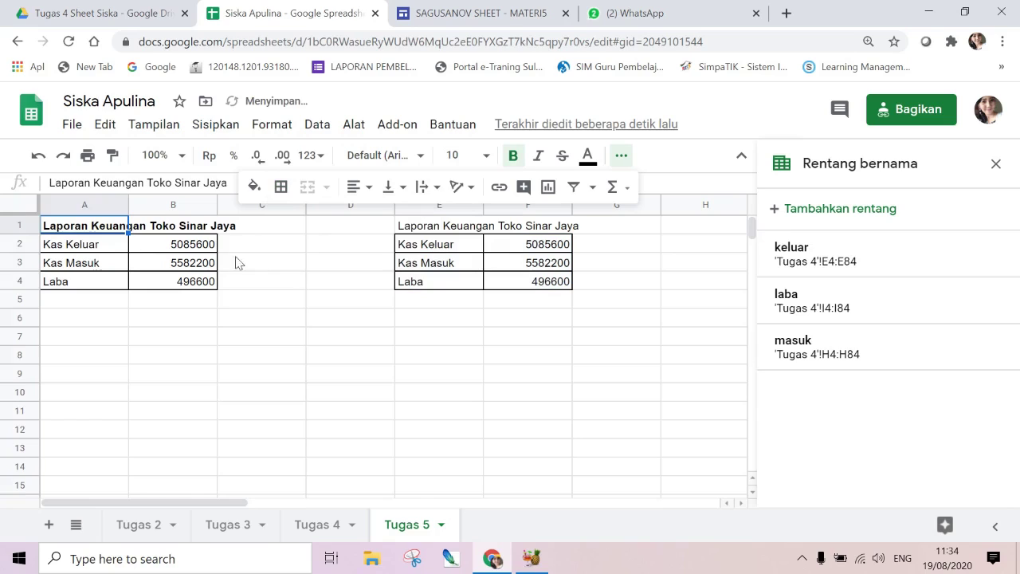
{"action": "left_click", "coordinate": [409, 229]}
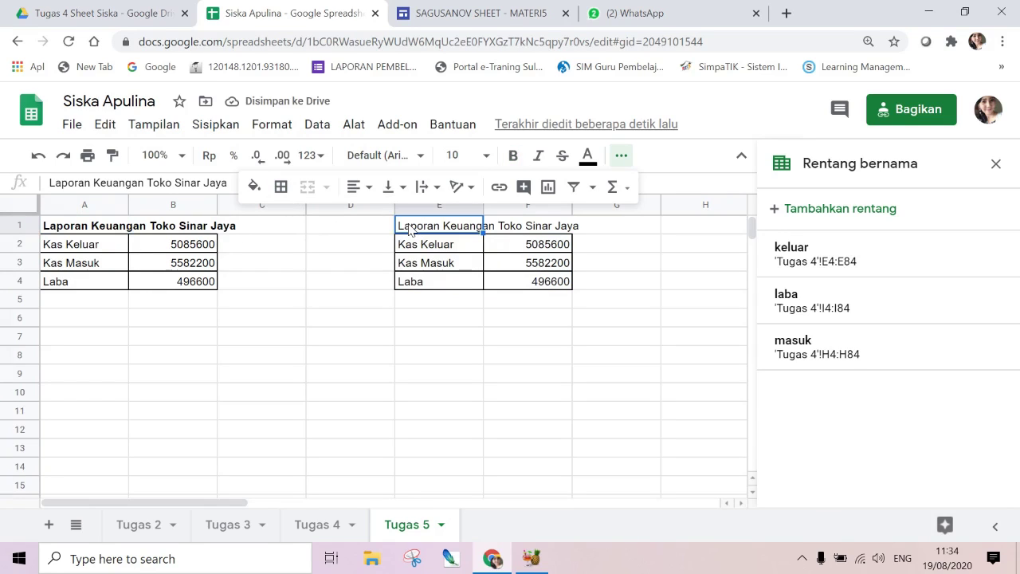
{"action": "left_click", "coordinate": [512, 156]}
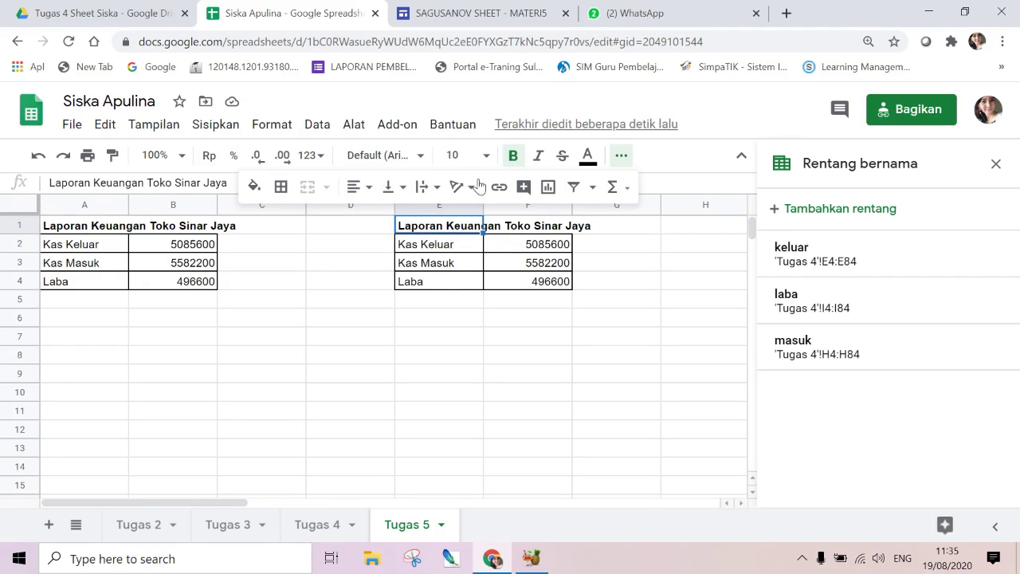
{"action": "left_click", "coordinate": [655, 263]}
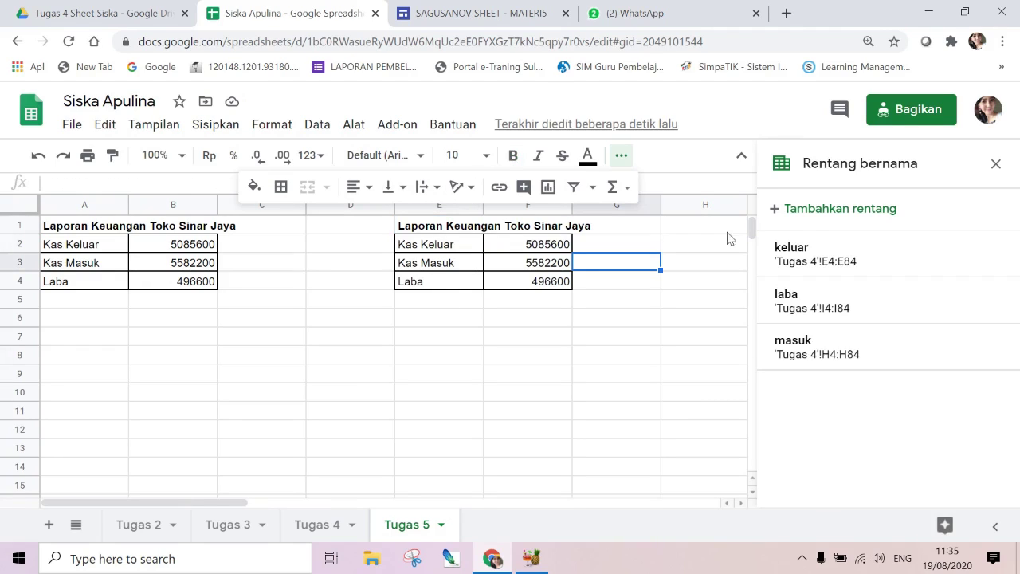